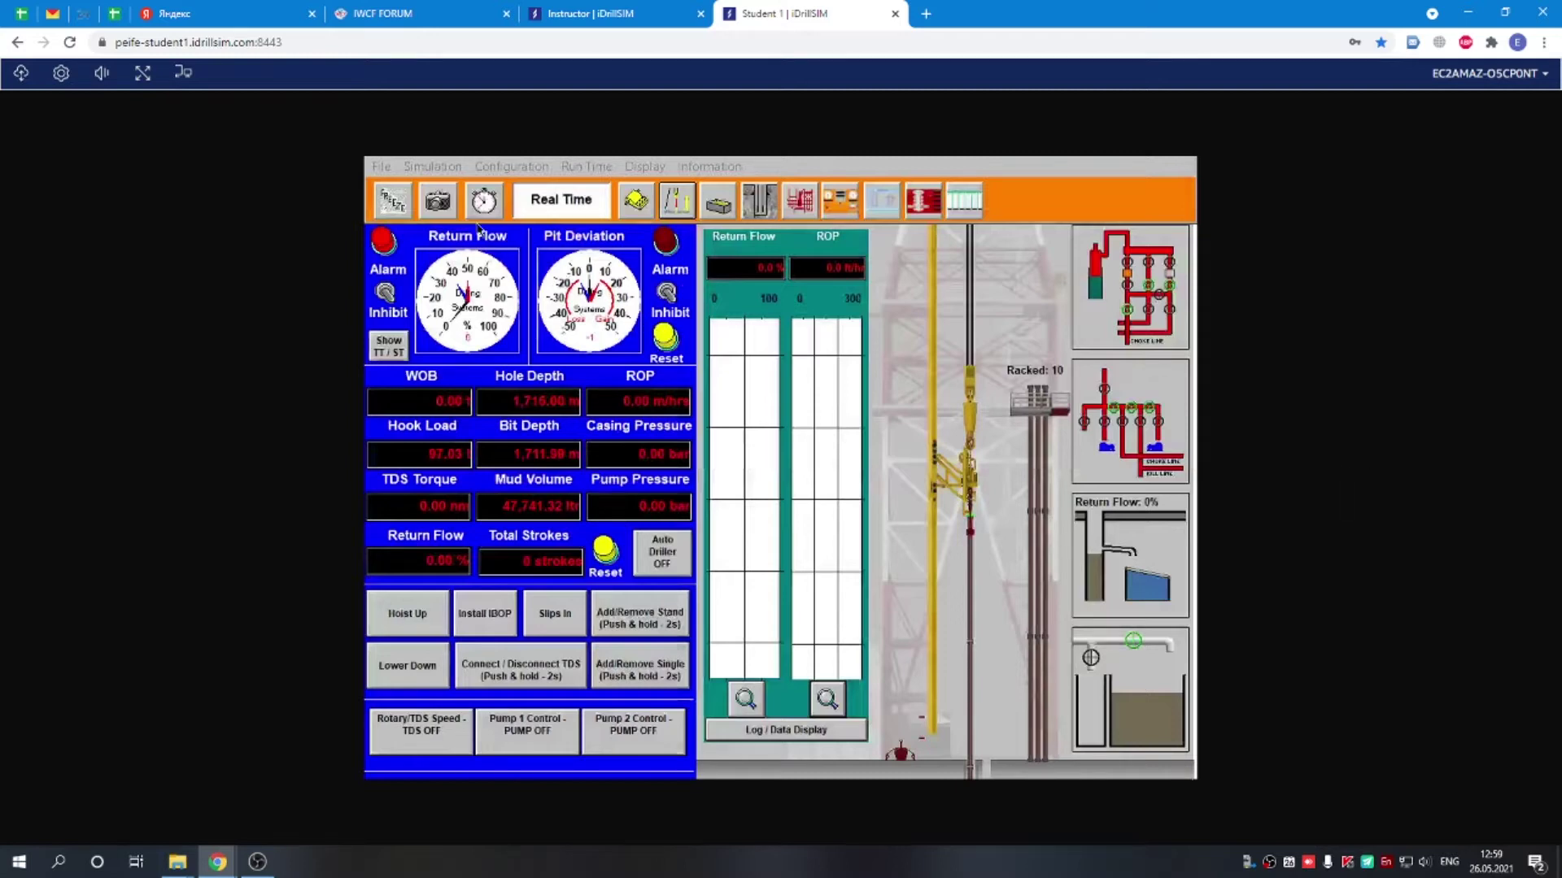
Open the Standpipe/Choke Manifold display from the toolbar
left_click(393, 202)
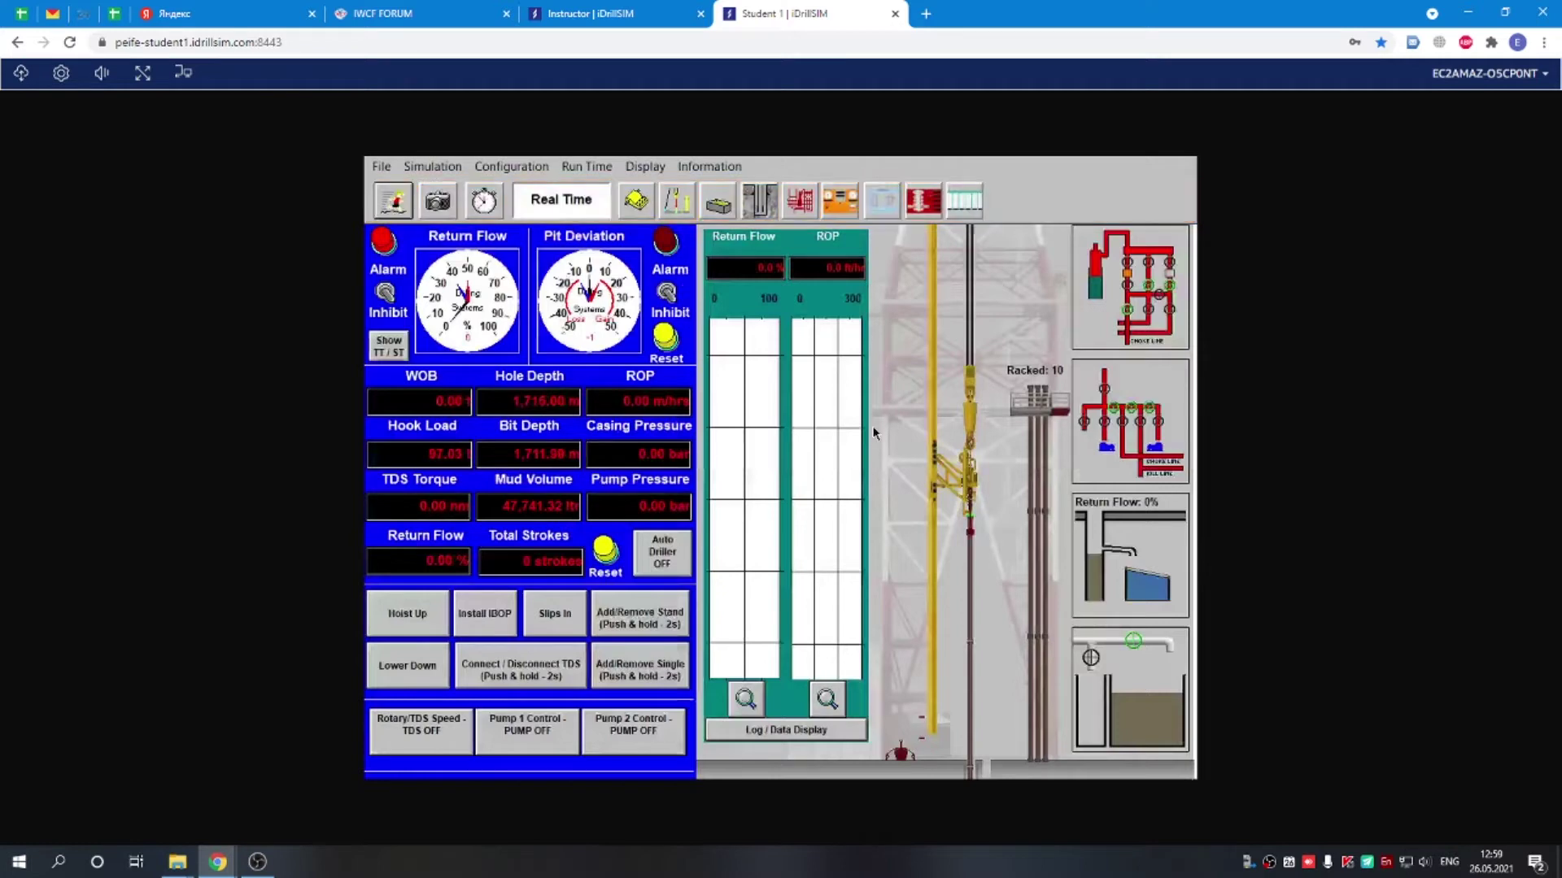
Open the standpipe, MP2 and remote-choke manifold valves; close the middle and manual choke valves
left_click(1139, 290)
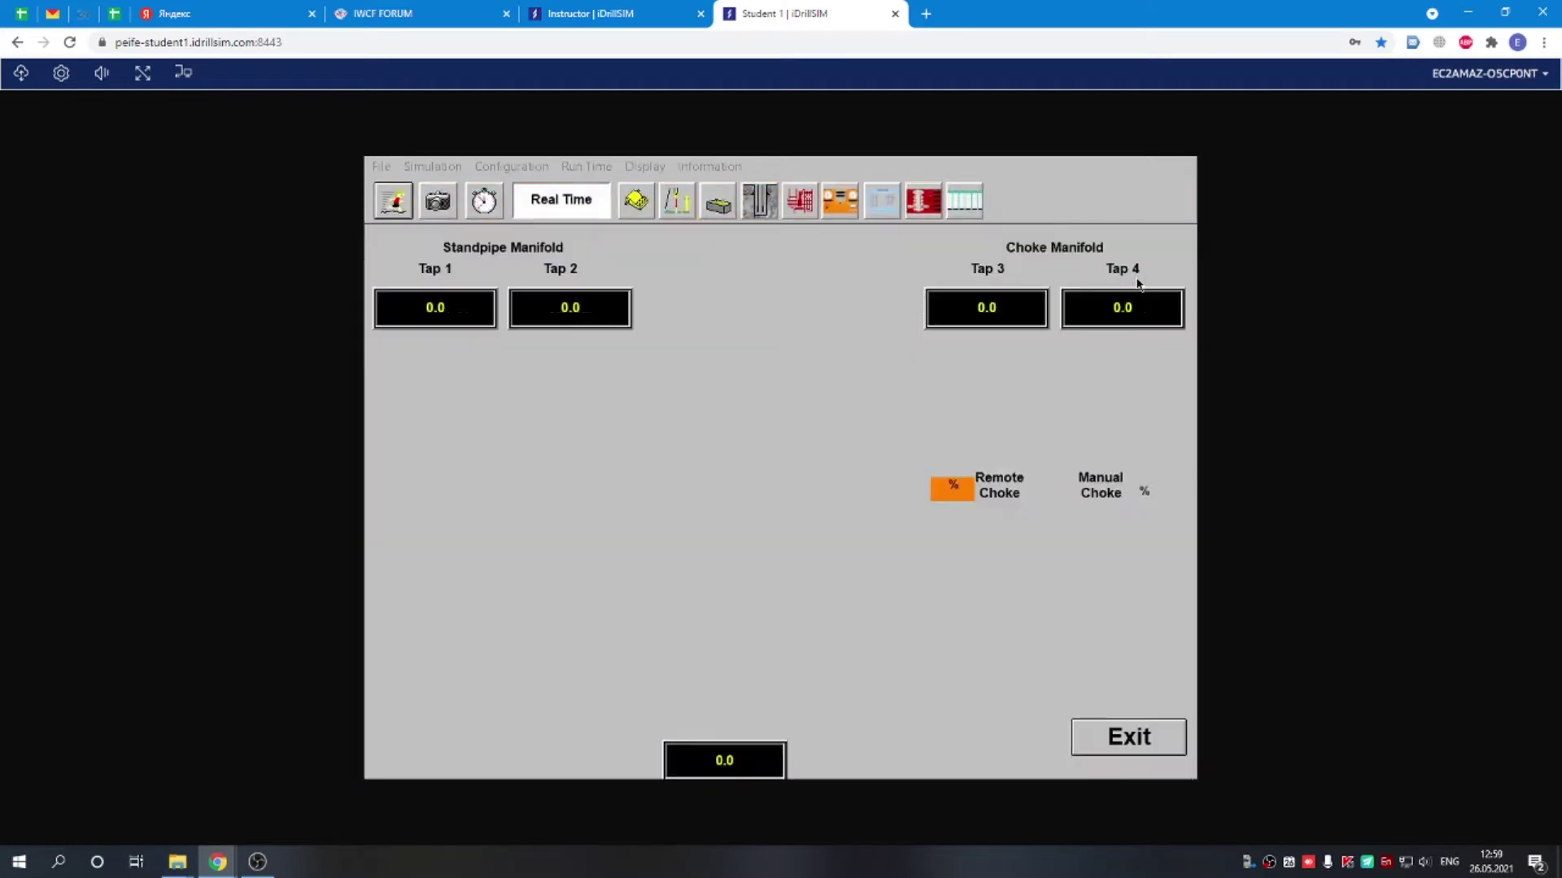
left_click(499, 583)
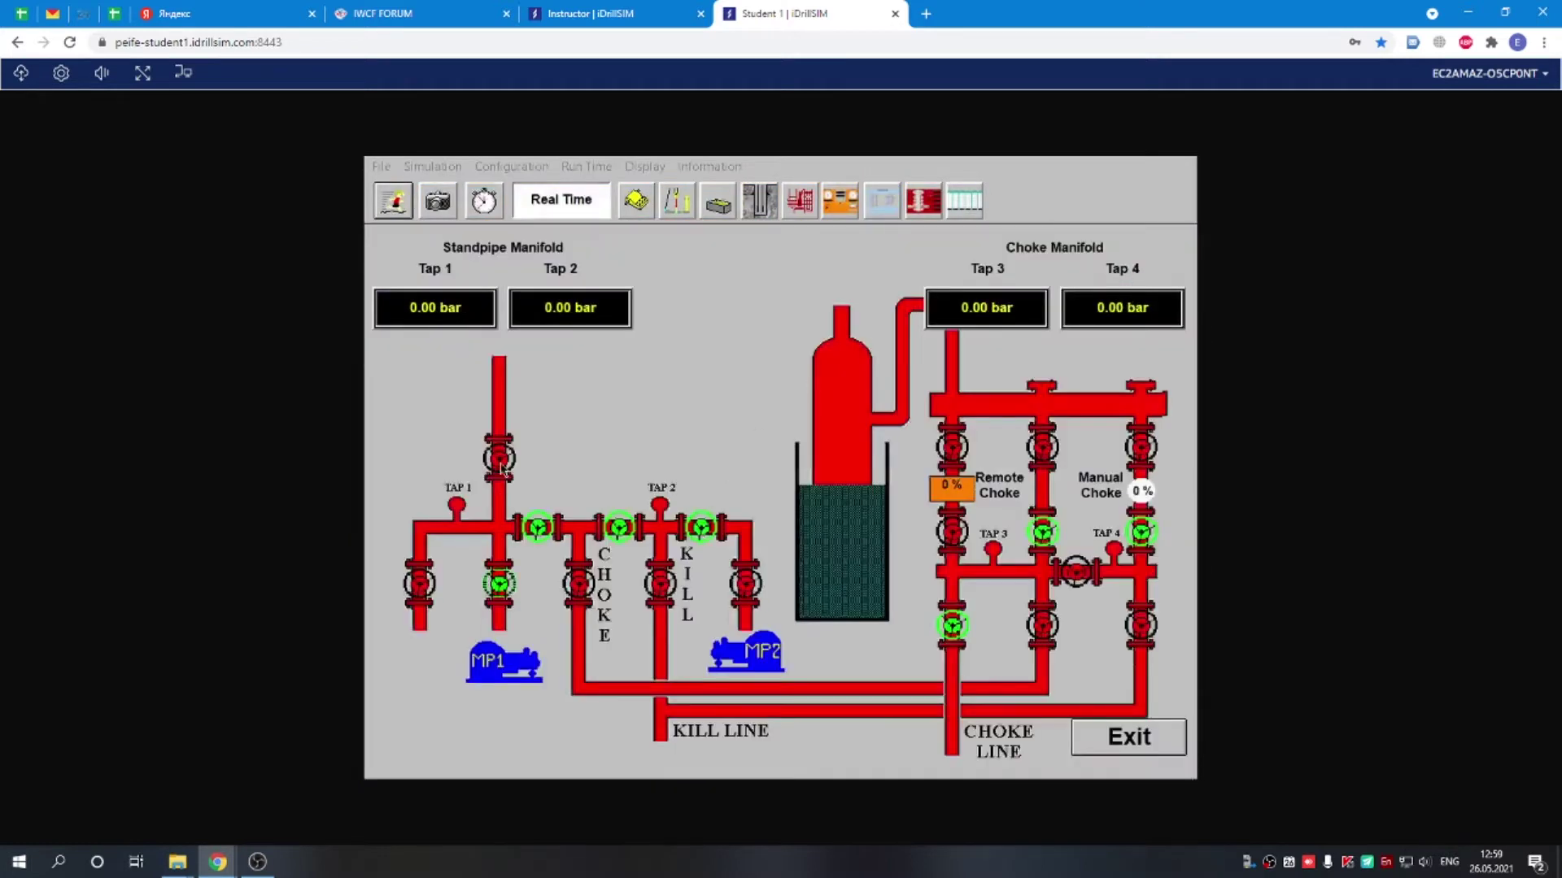
left_click(498, 458)
left_click(745, 583)
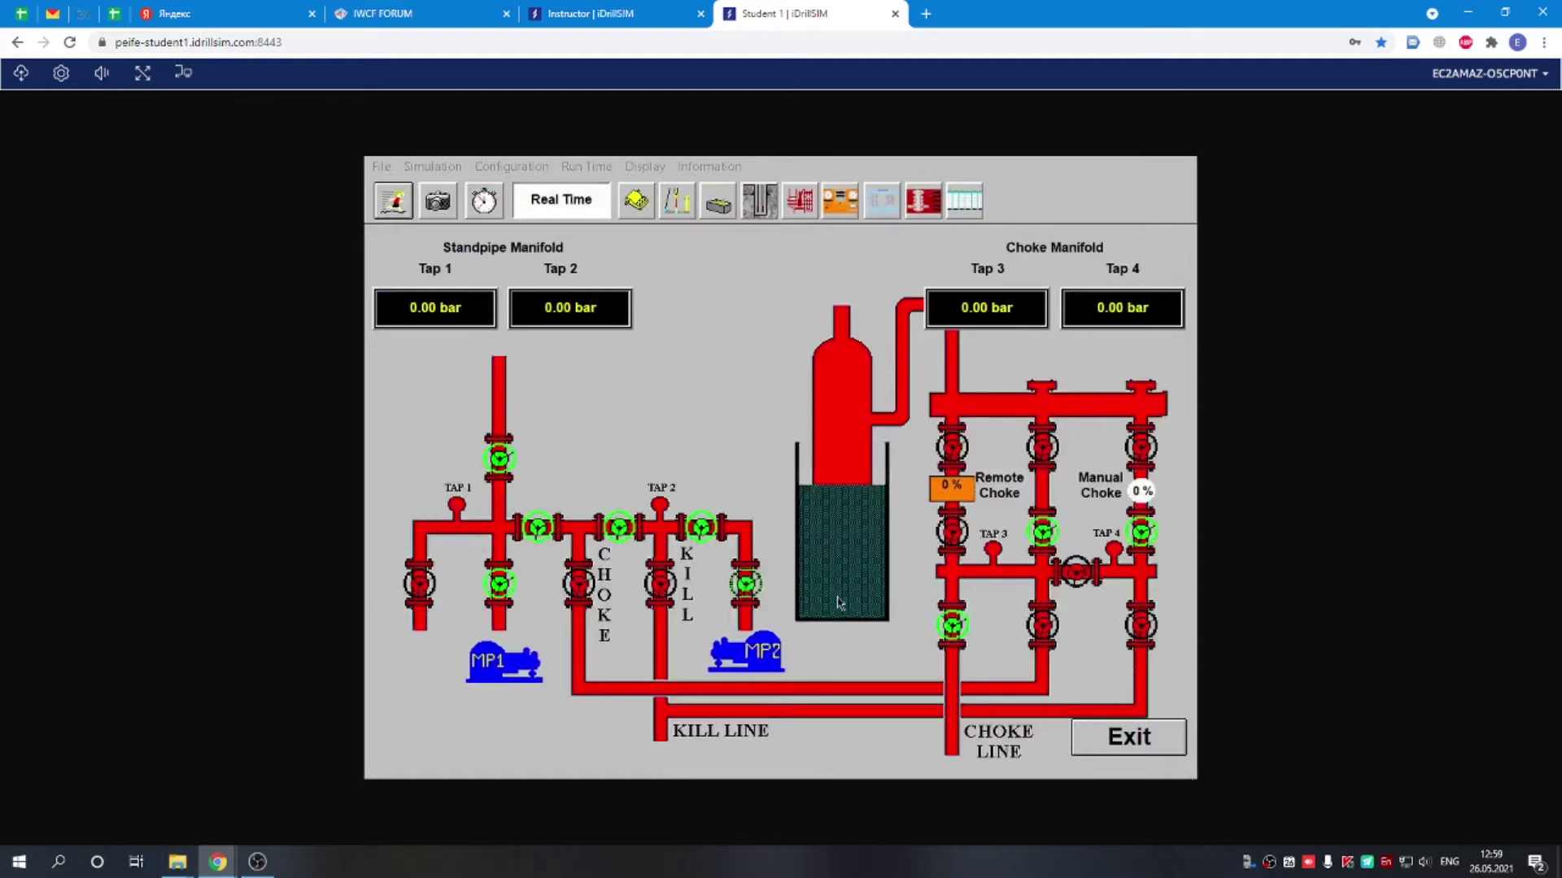
left_click(951, 532)
left_click(951, 447)
left_click(1044, 532)
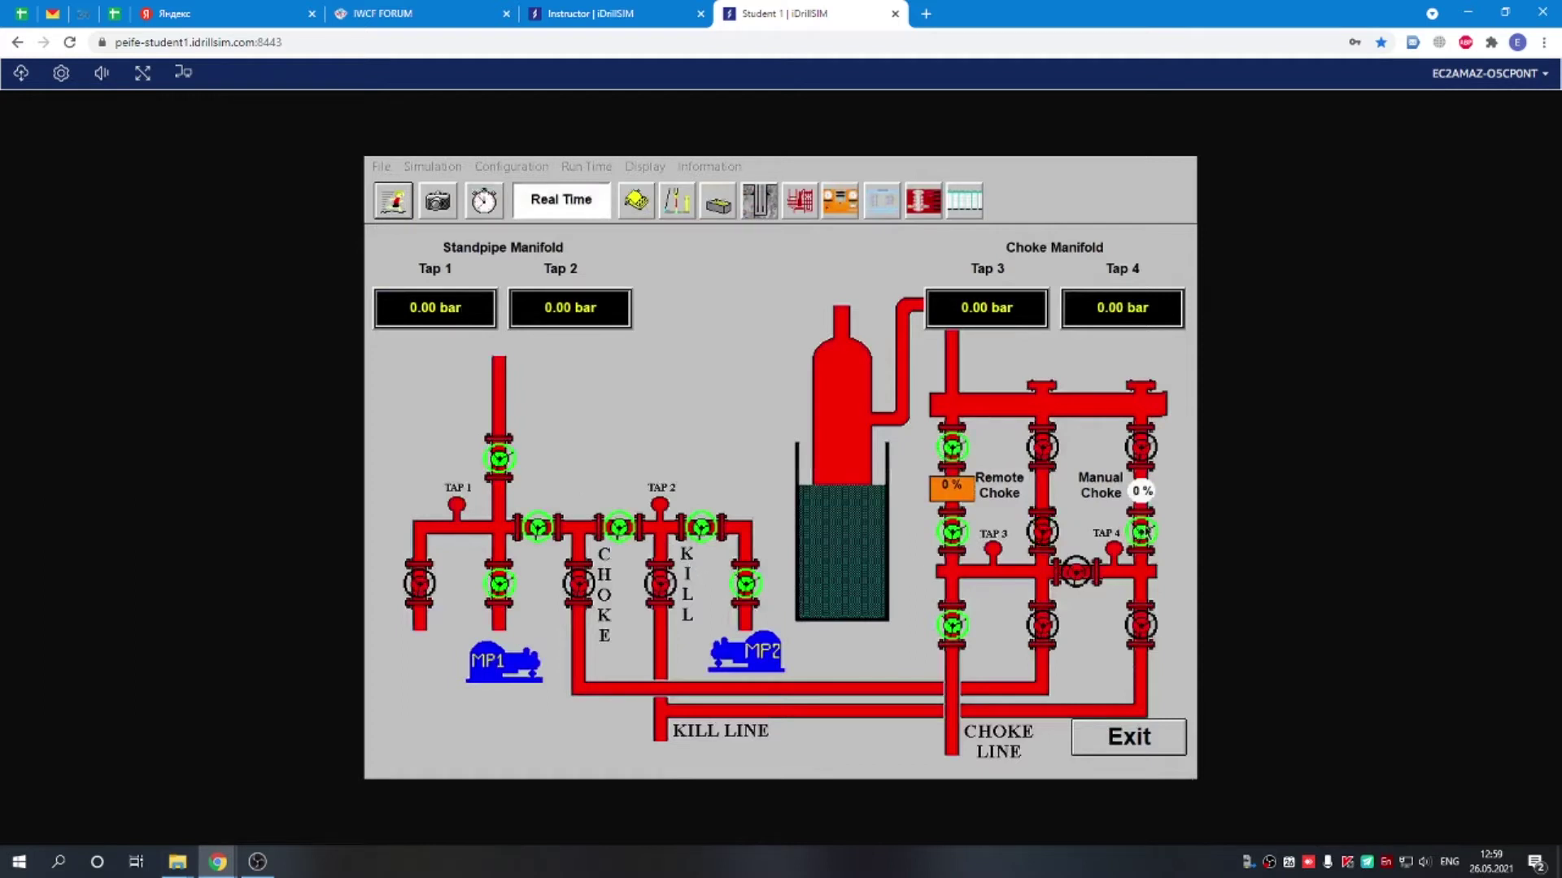
left_click(1143, 533)
On the BOP panel, open the annular preventer and close the choke line, then return to the driller's console
left_click(835, 205)
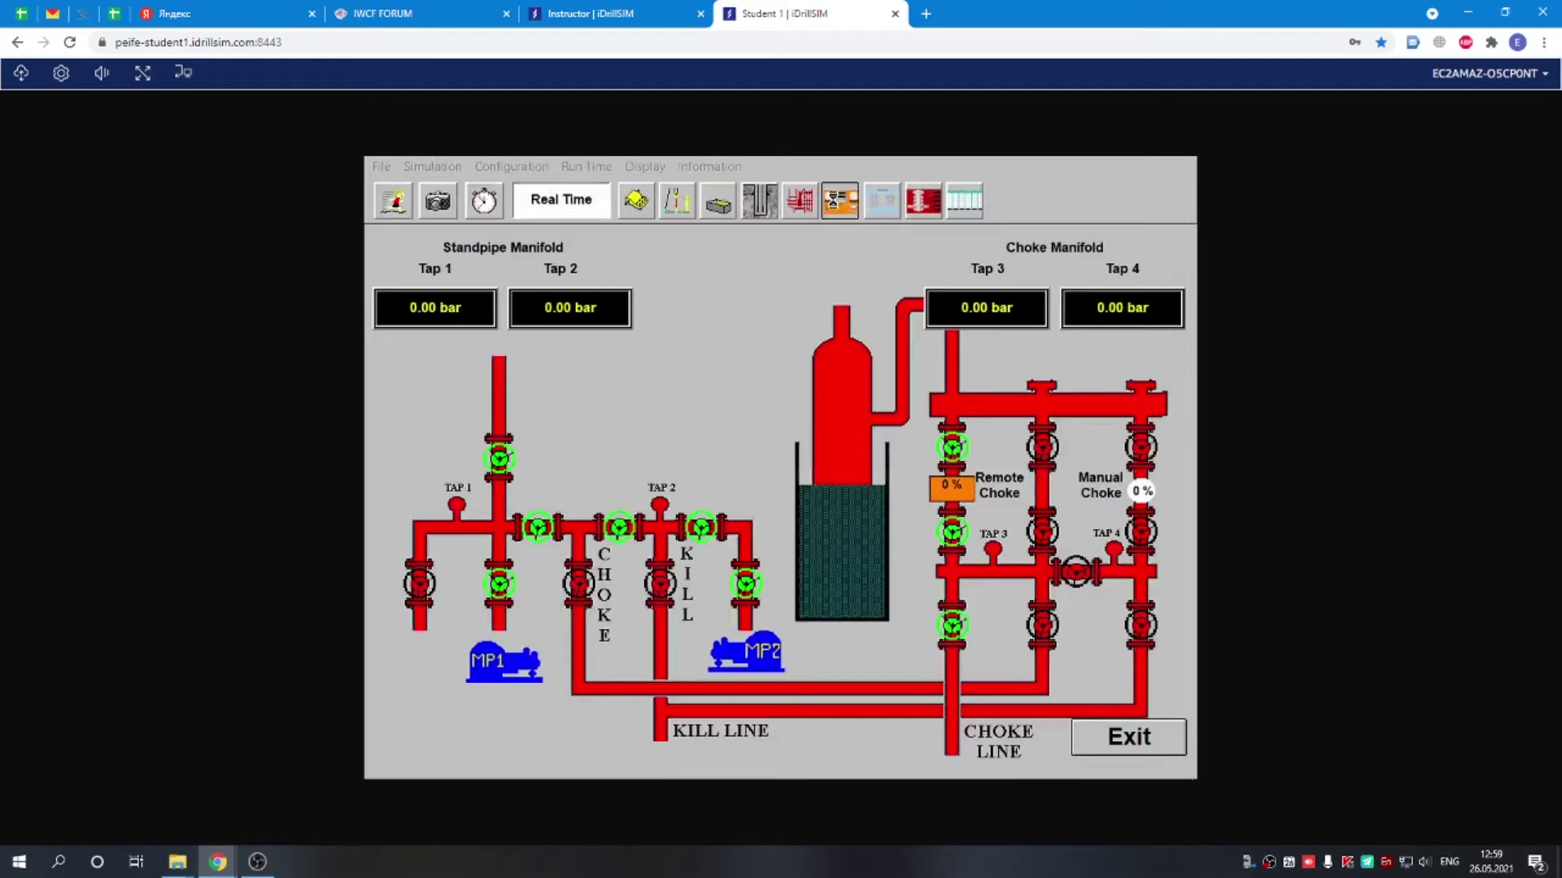
left_click(927, 208)
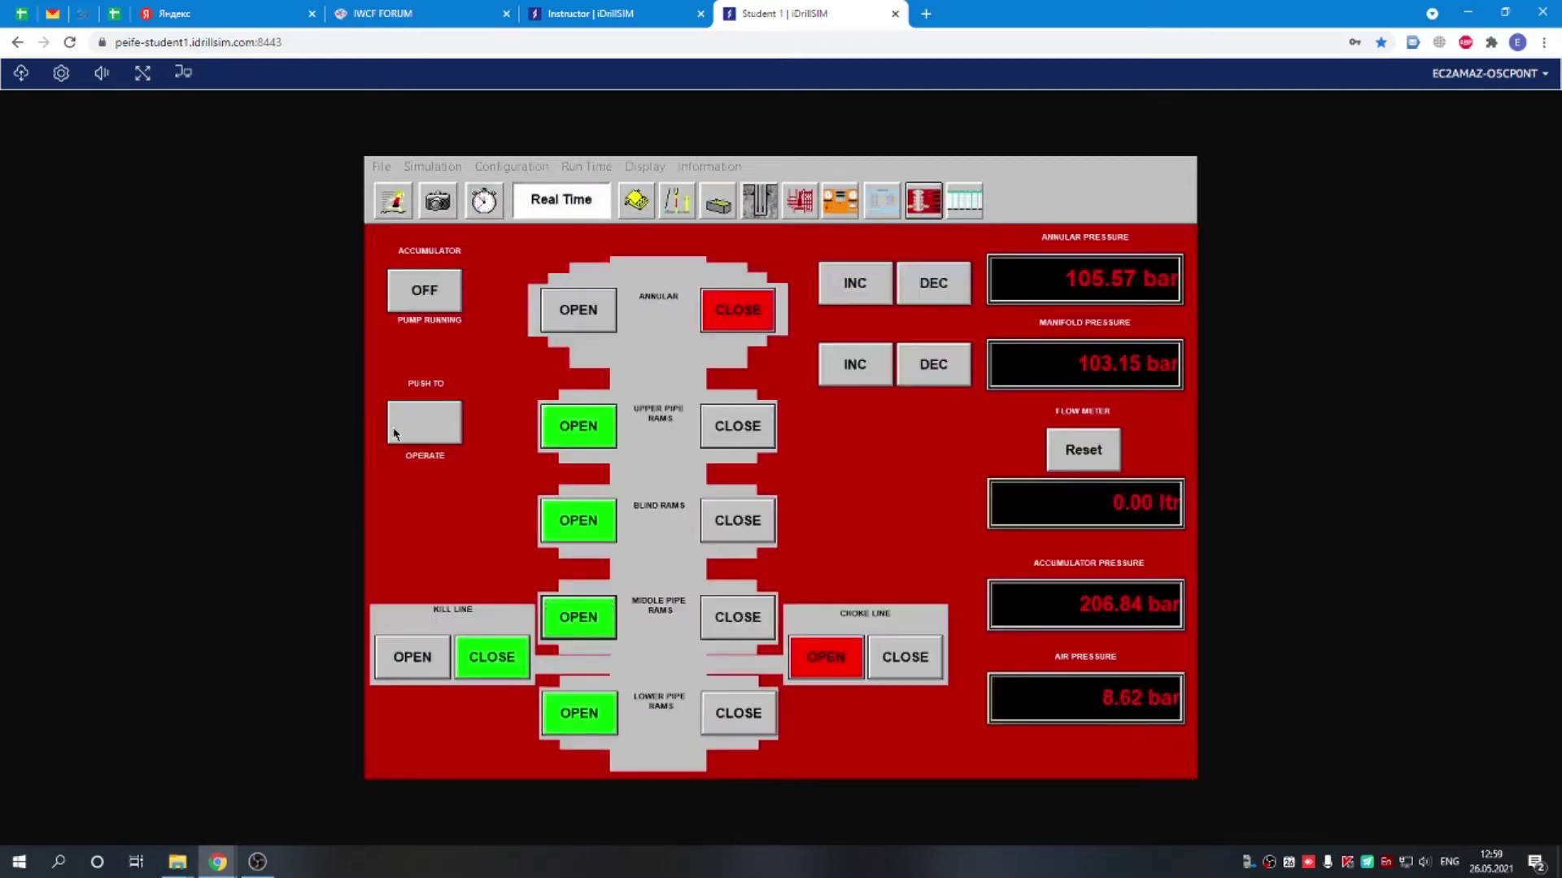
left_click(590, 312)
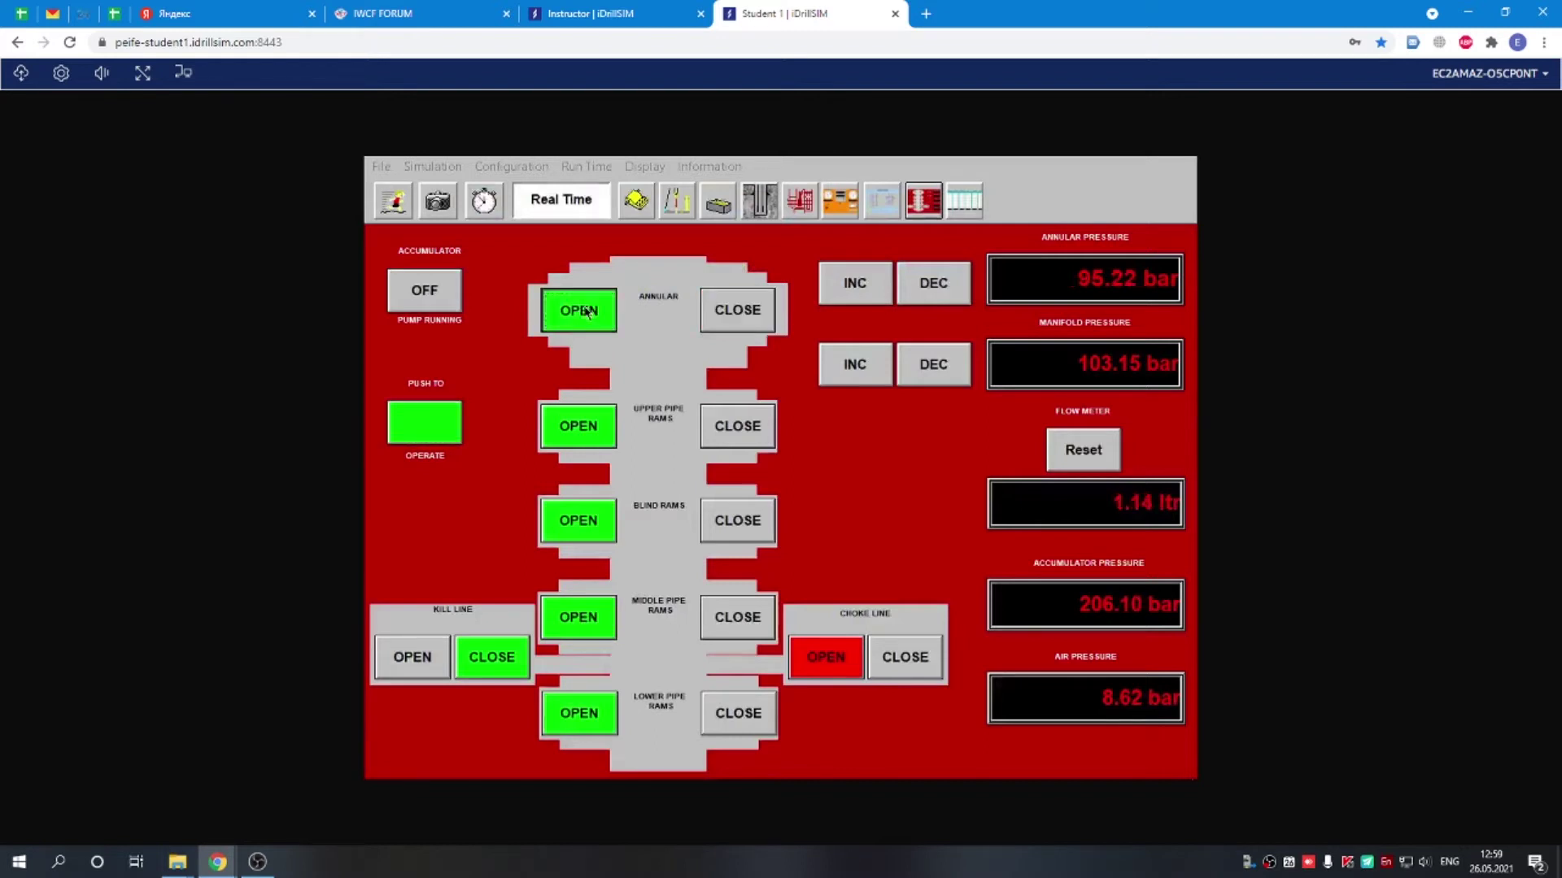
left_click(903, 658)
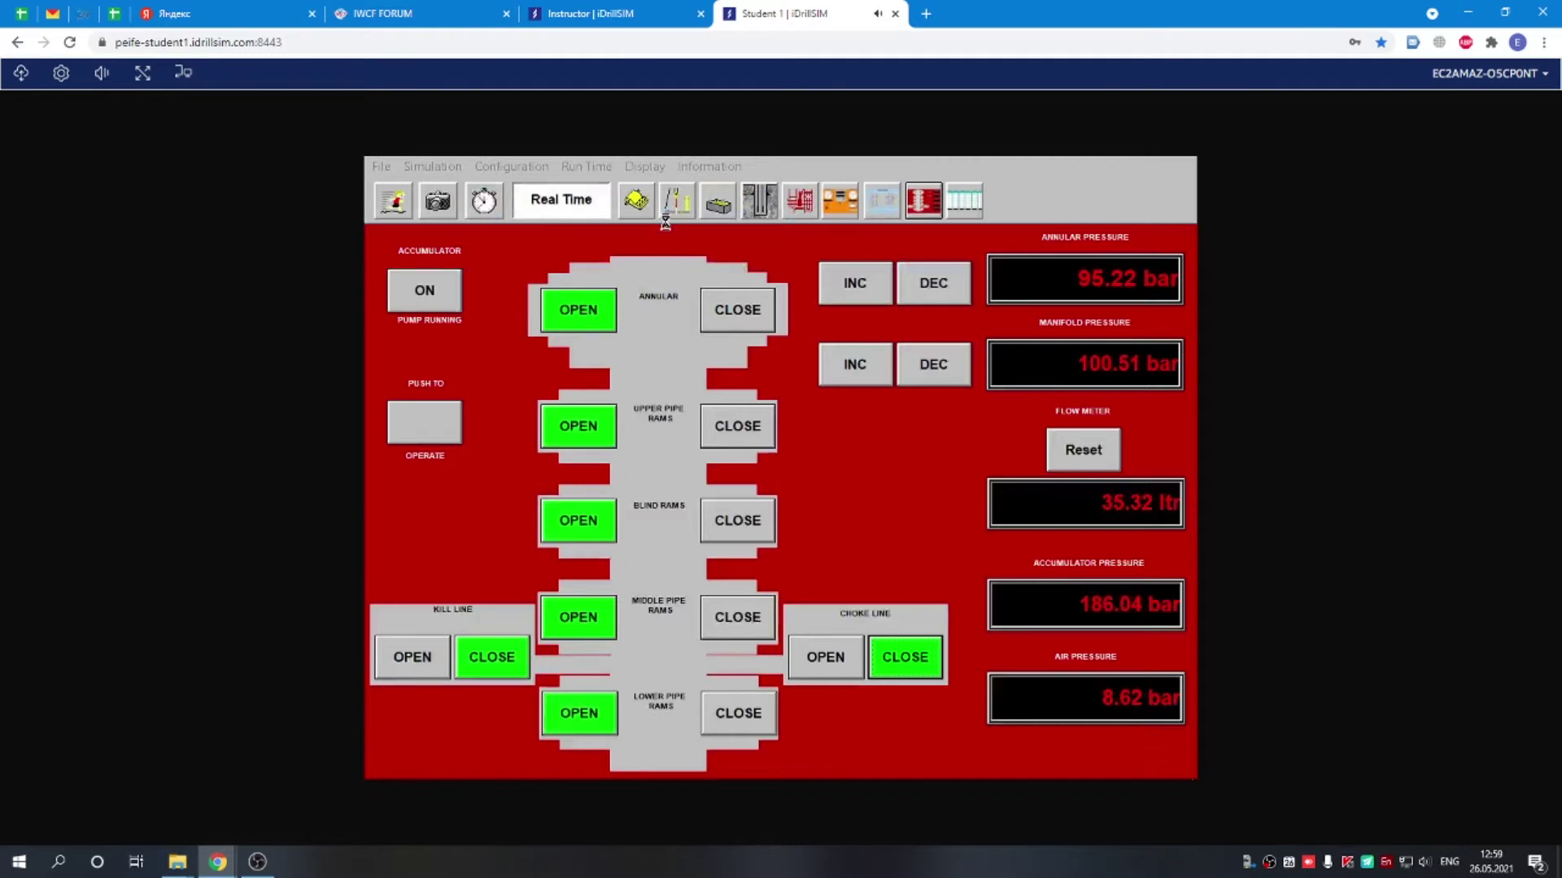
left_click(676, 200)
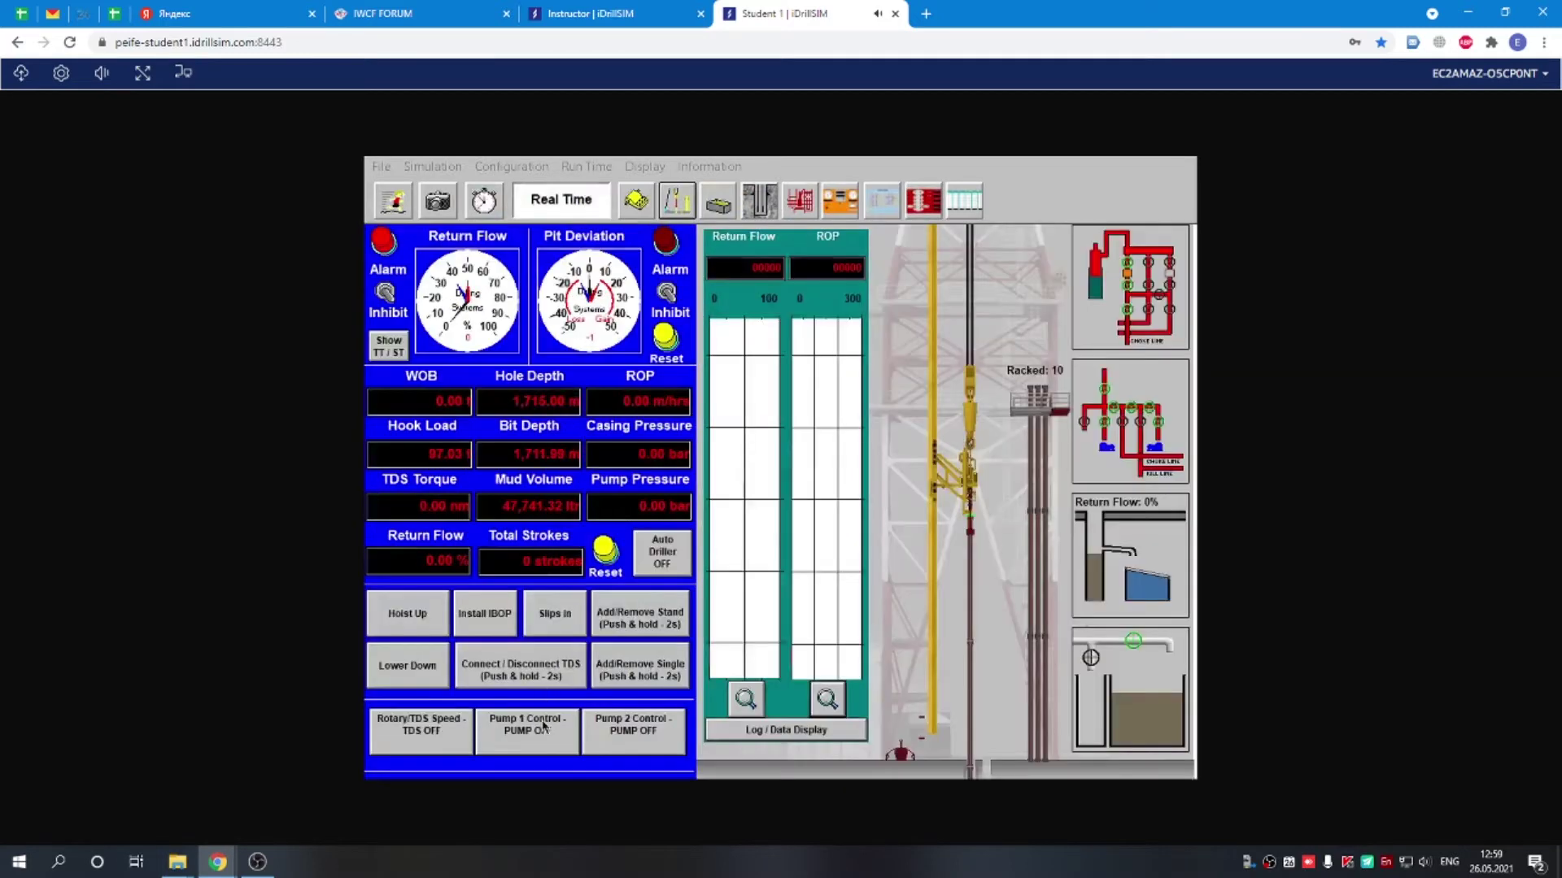
Switch mud pump 1 on at about 79 spm for ~46% return flow, then reset pit deviation
left_click(543, 731)
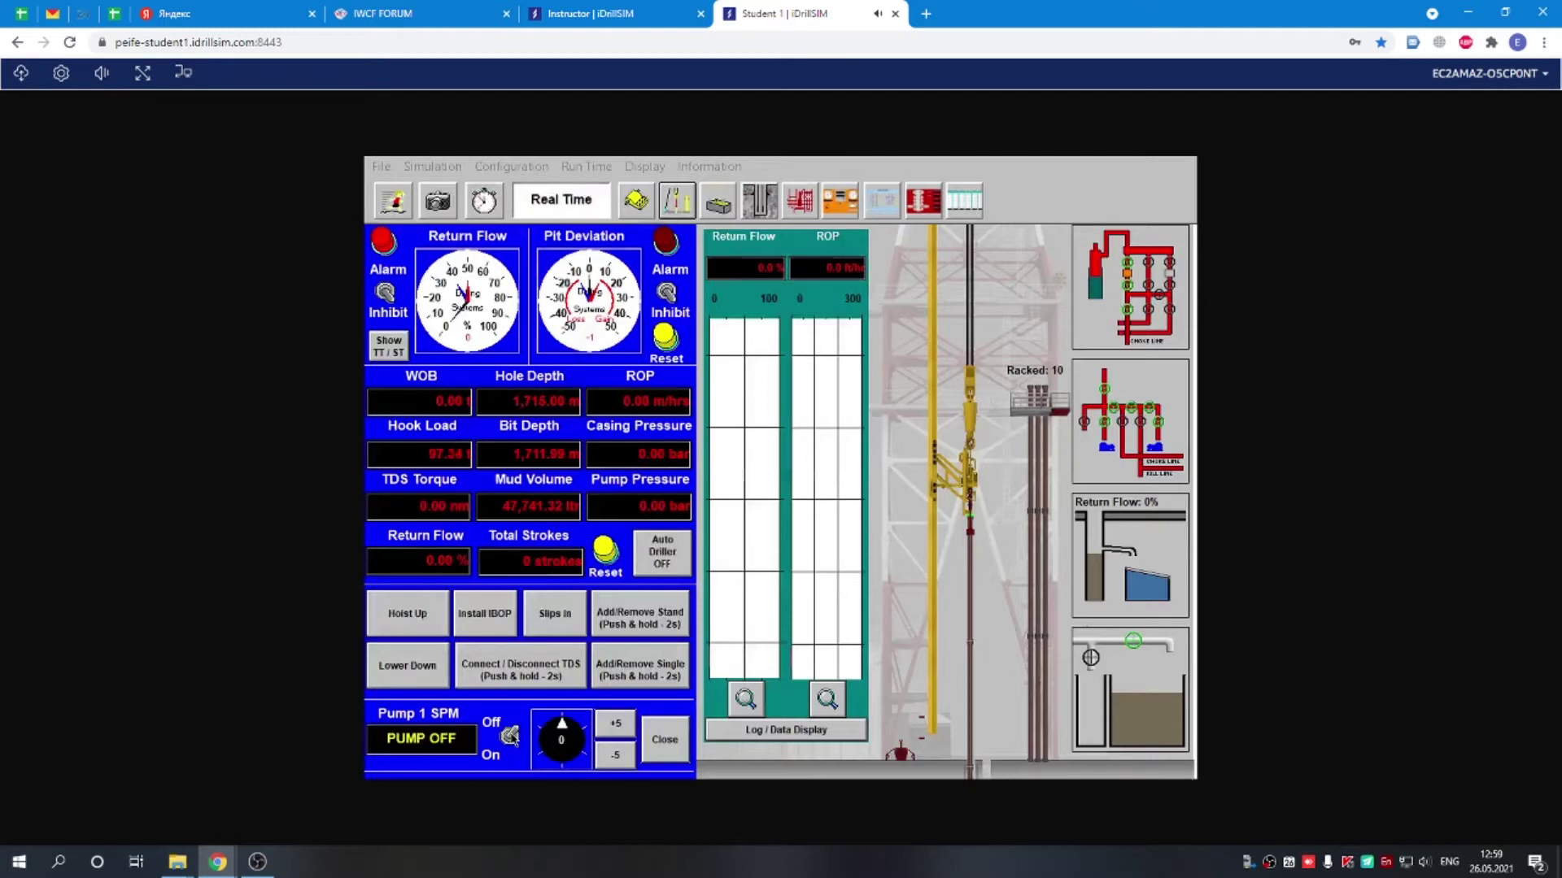
left_click(511, 736)
mouse_move(564, 727)
left_mouse_down()
mouse_move(573, 750)
mouse_move(543, 740)
mouse_move(562, 756)
left_mouse_up()
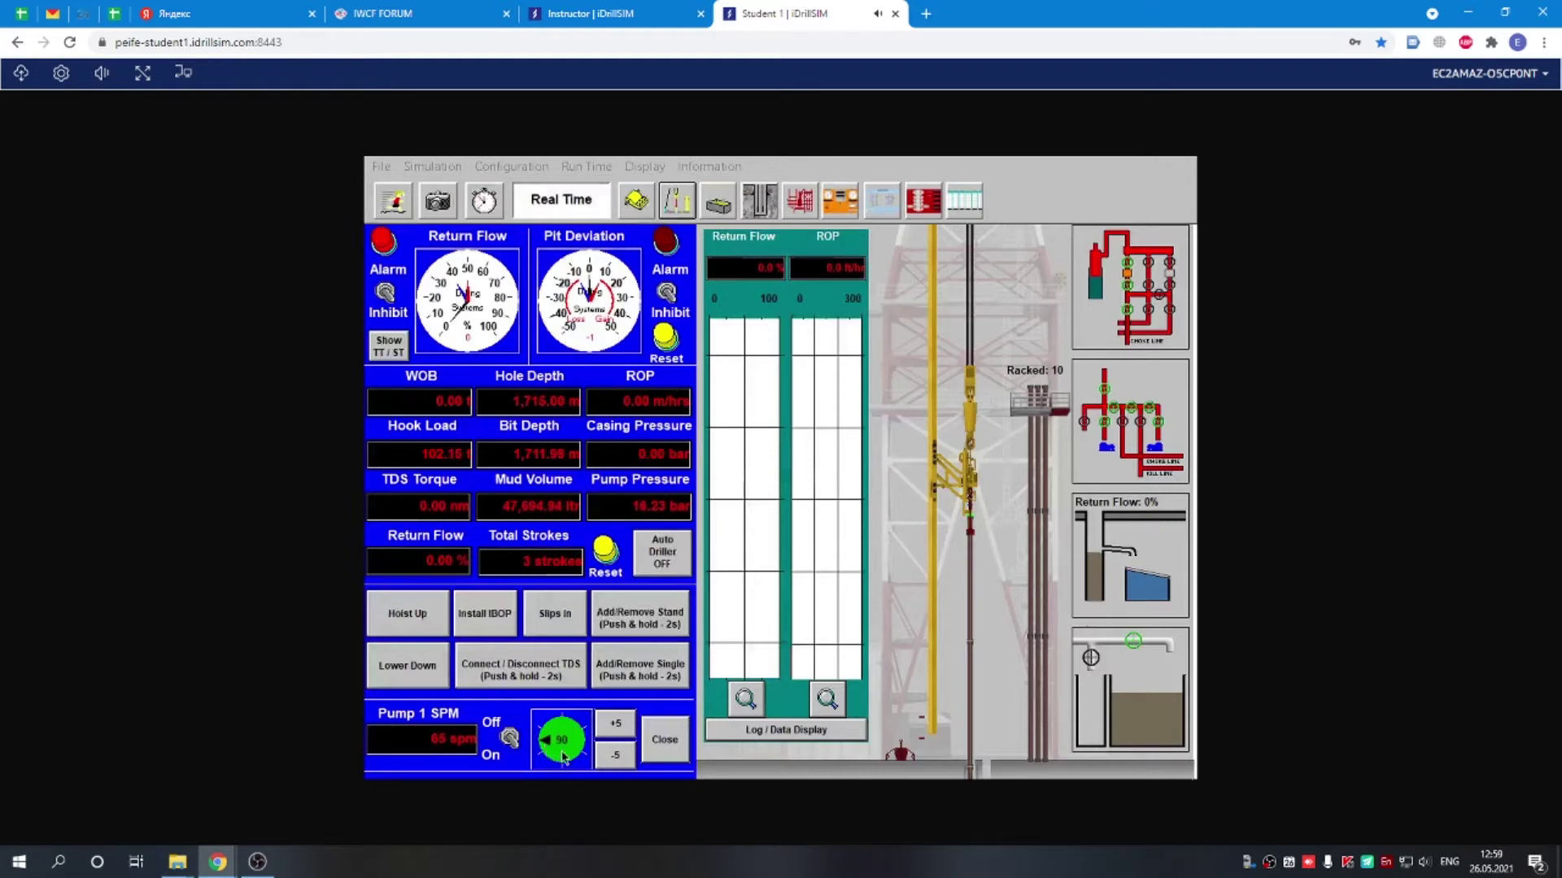
left_click(664, 742)
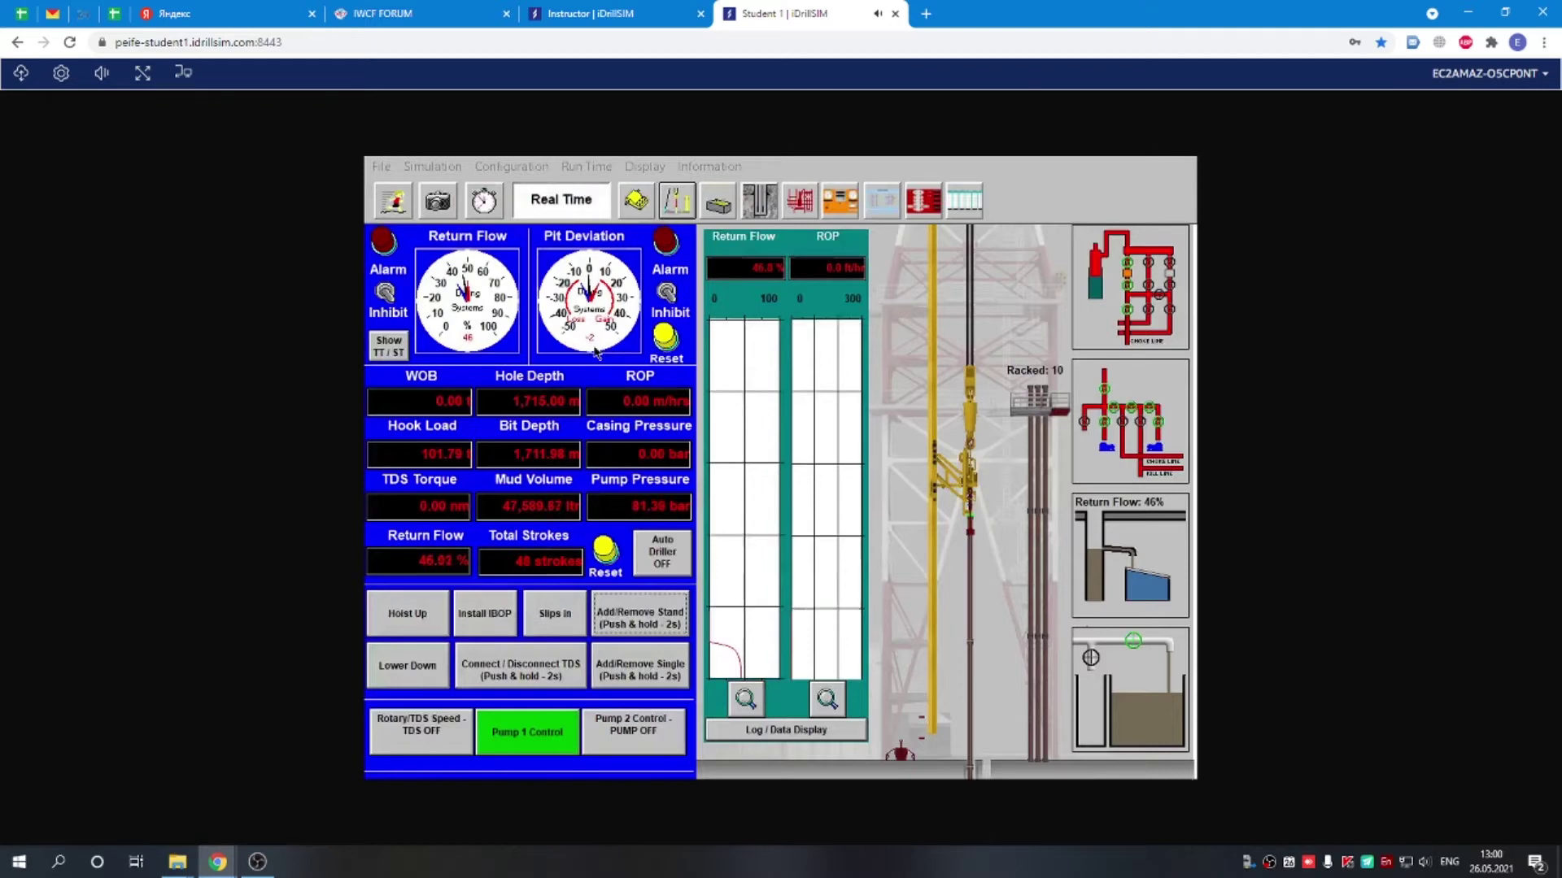
left_click(666, 340)
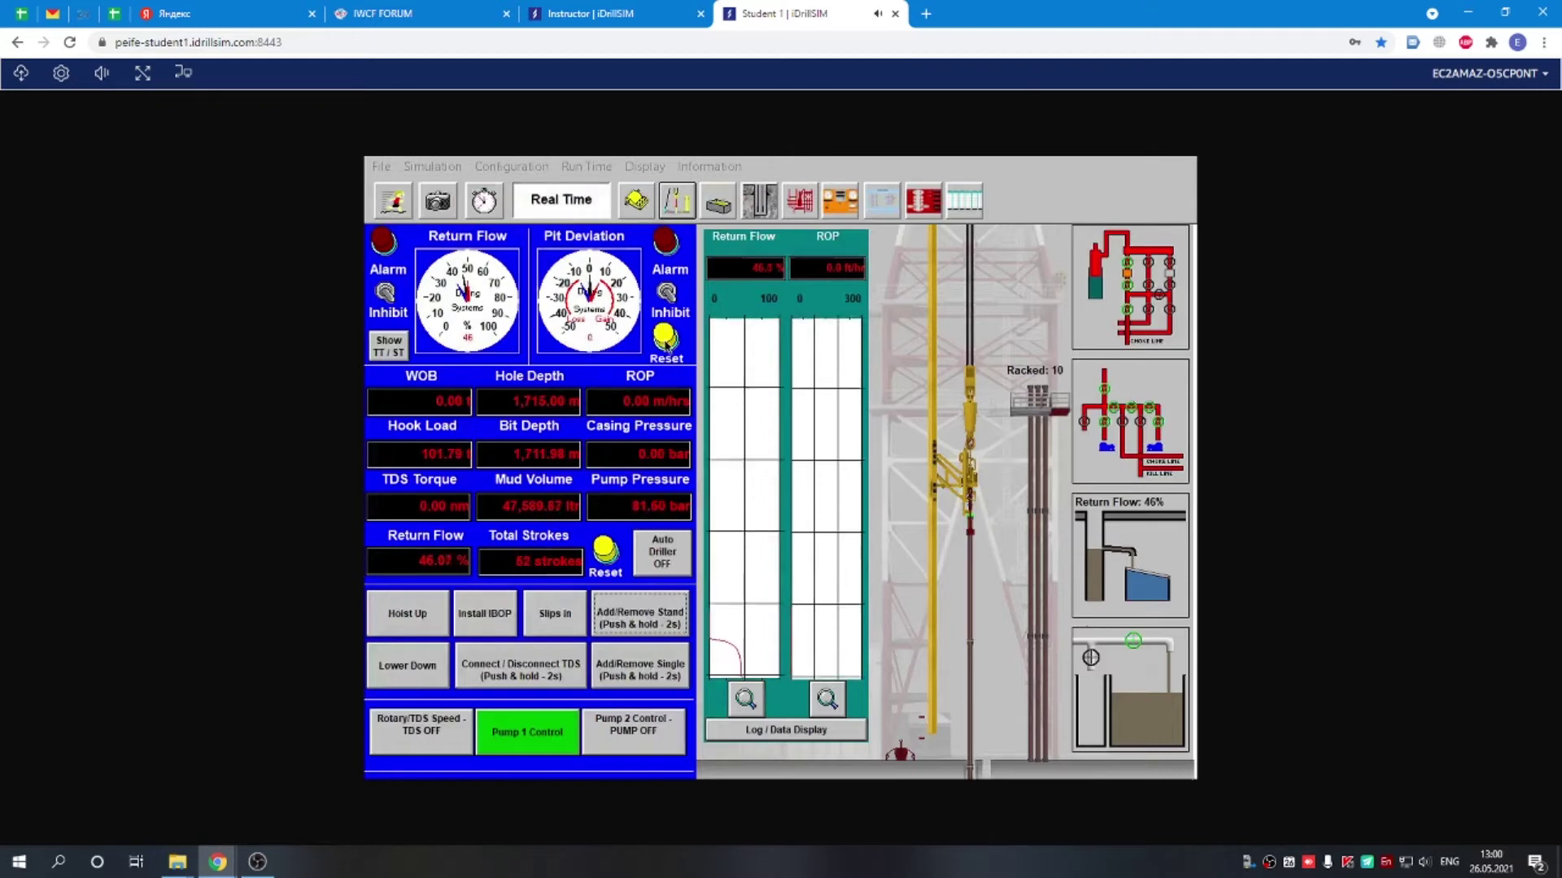
Set the low and high alarm limits for pit deviation
left_click(608, 317)
left_click(449, 439)
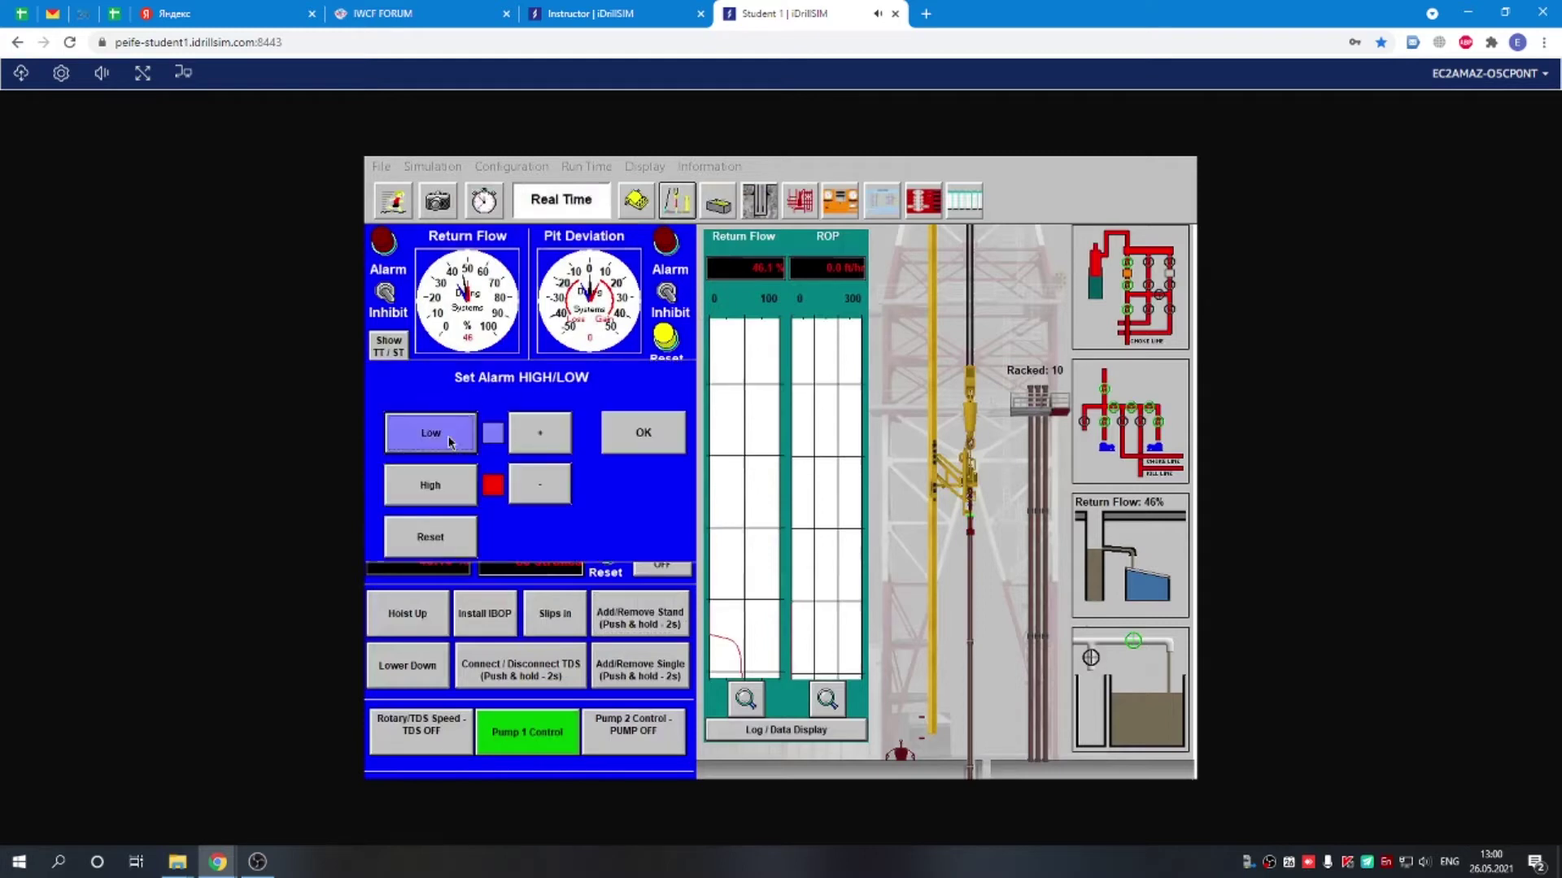
left_click(443, 483)
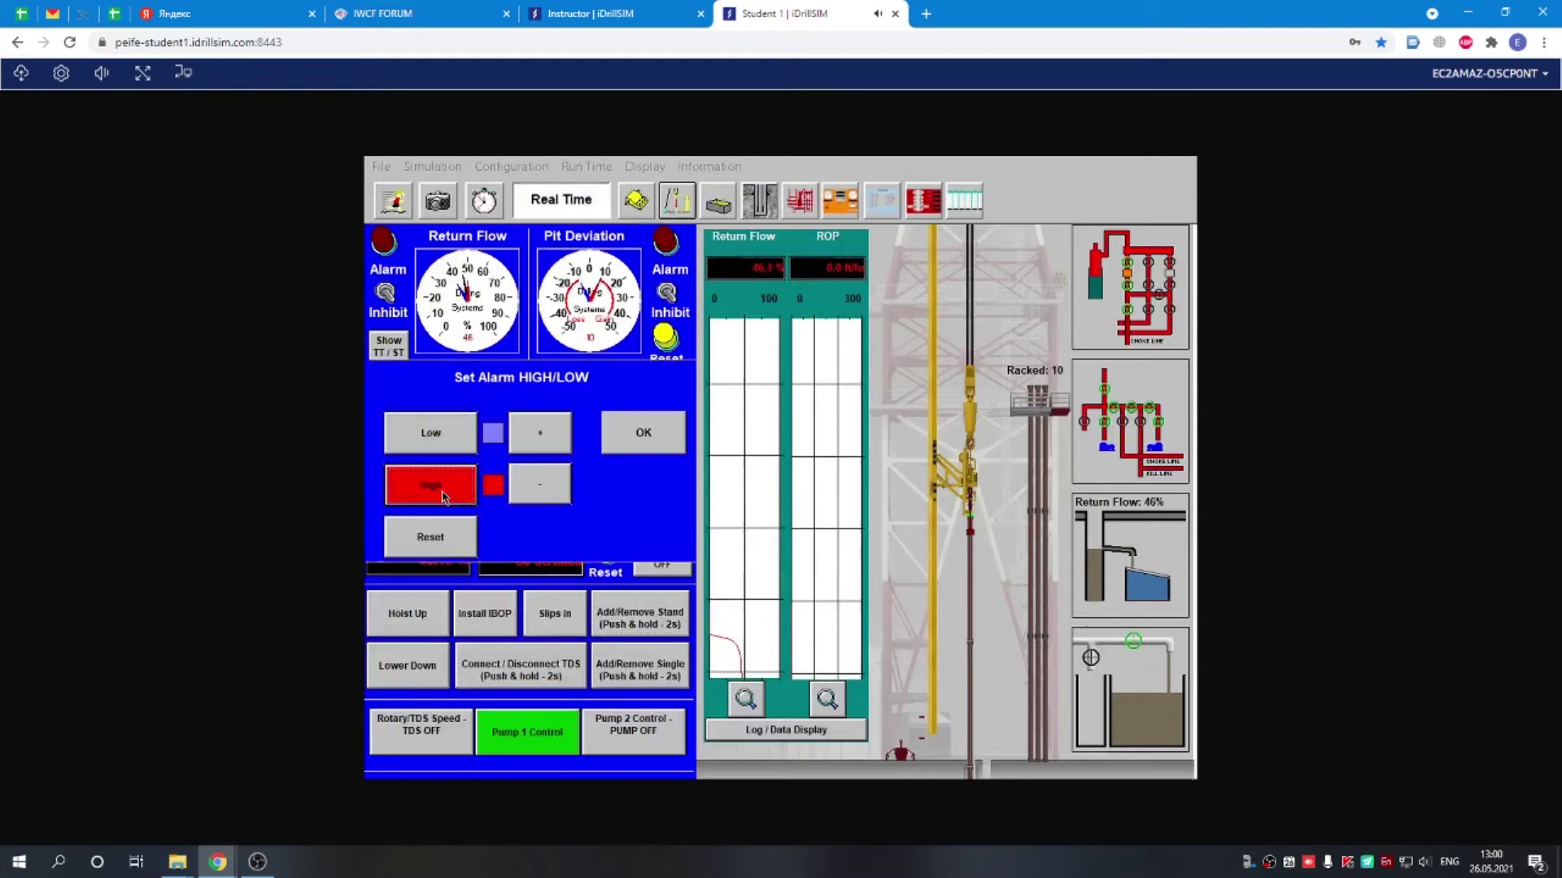
left_click(653, 442)
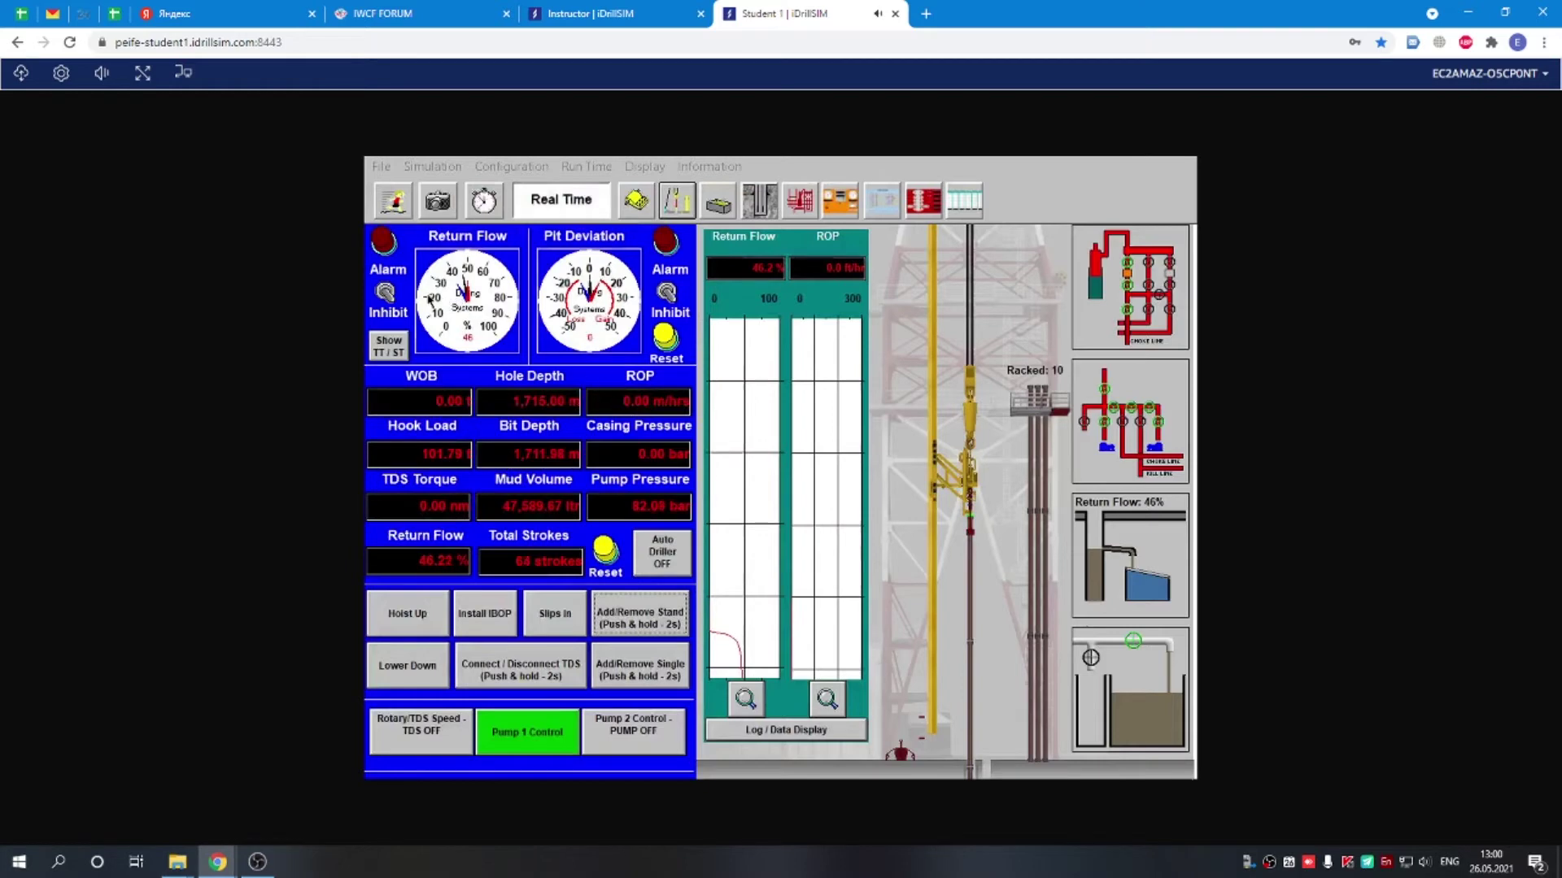
Set the low and high alarm limits for return flow
left_click(471, 302)
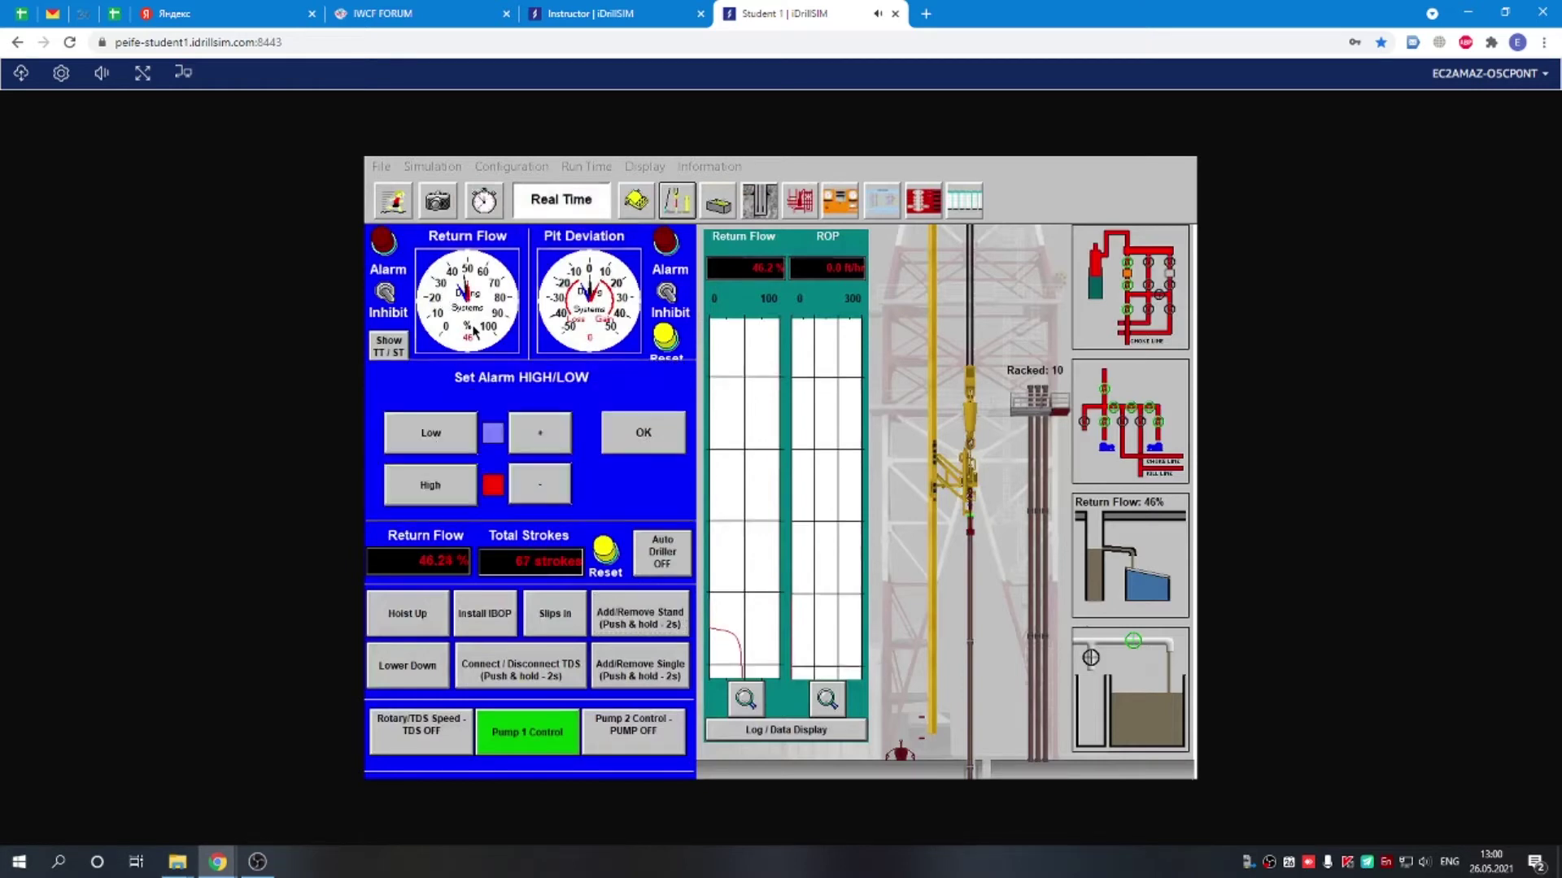
left_click(463, 436)
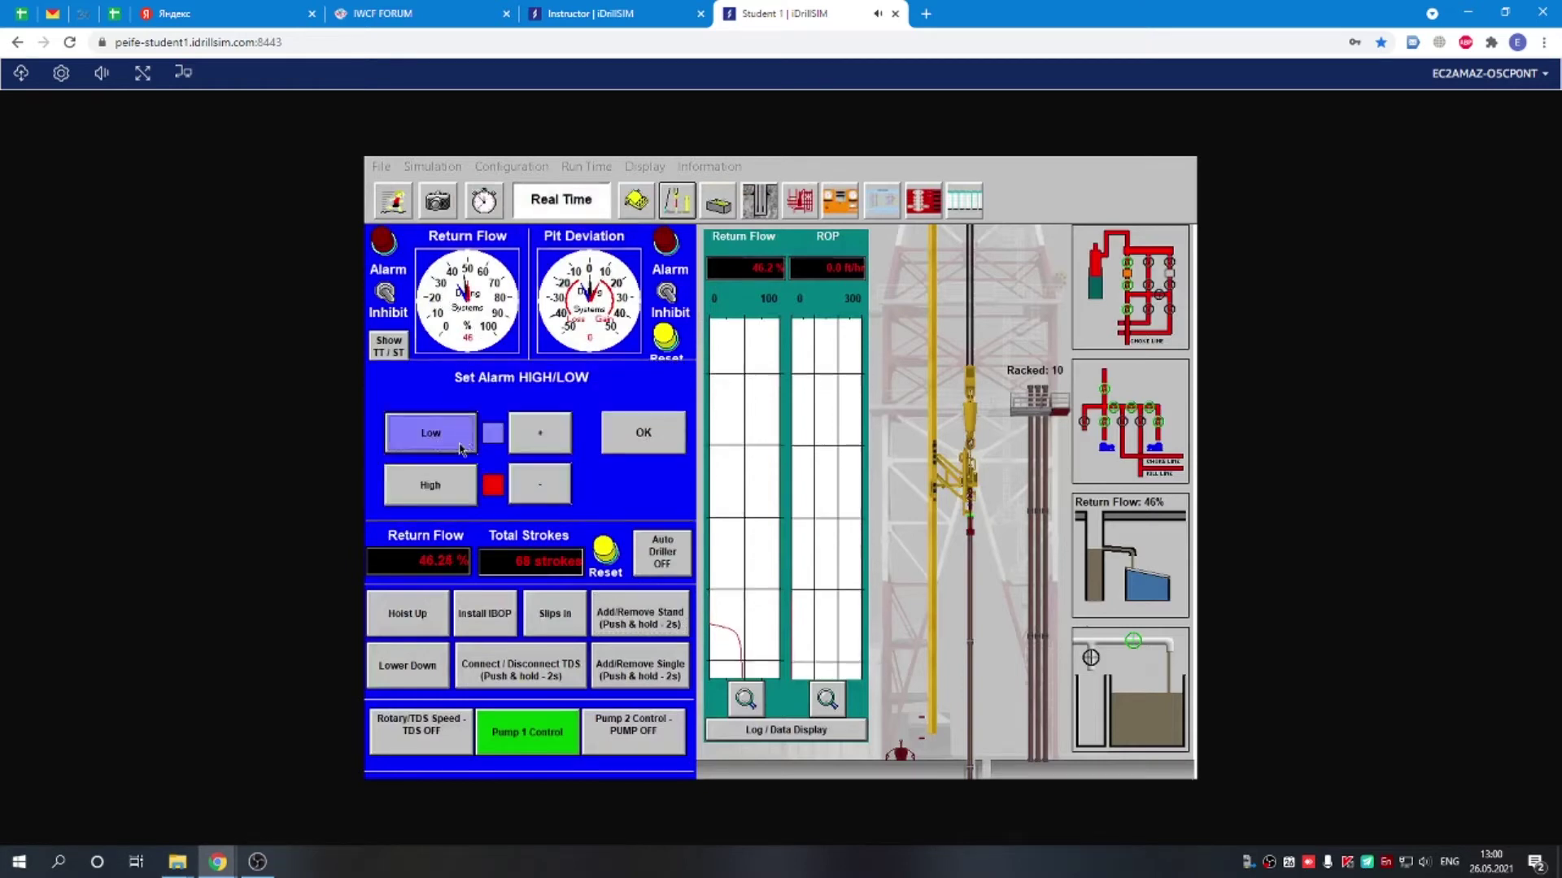
left_click(448, 493)
left_click(631, 435)
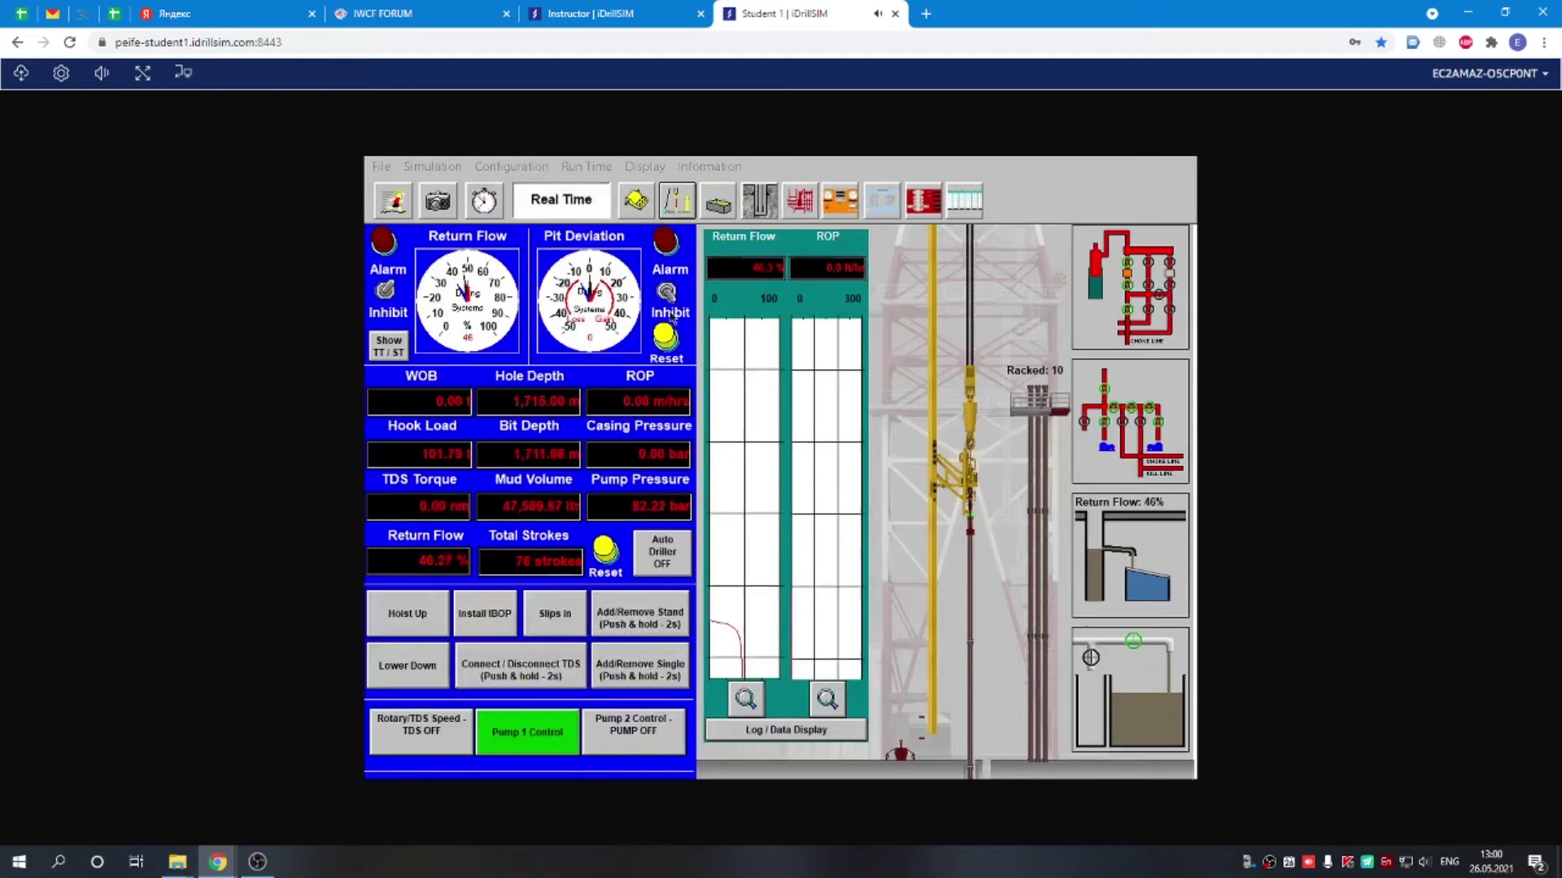
Switch the top drive on at about 100 rpm, then start lowering the string toward bottom
left_click(446, 736)
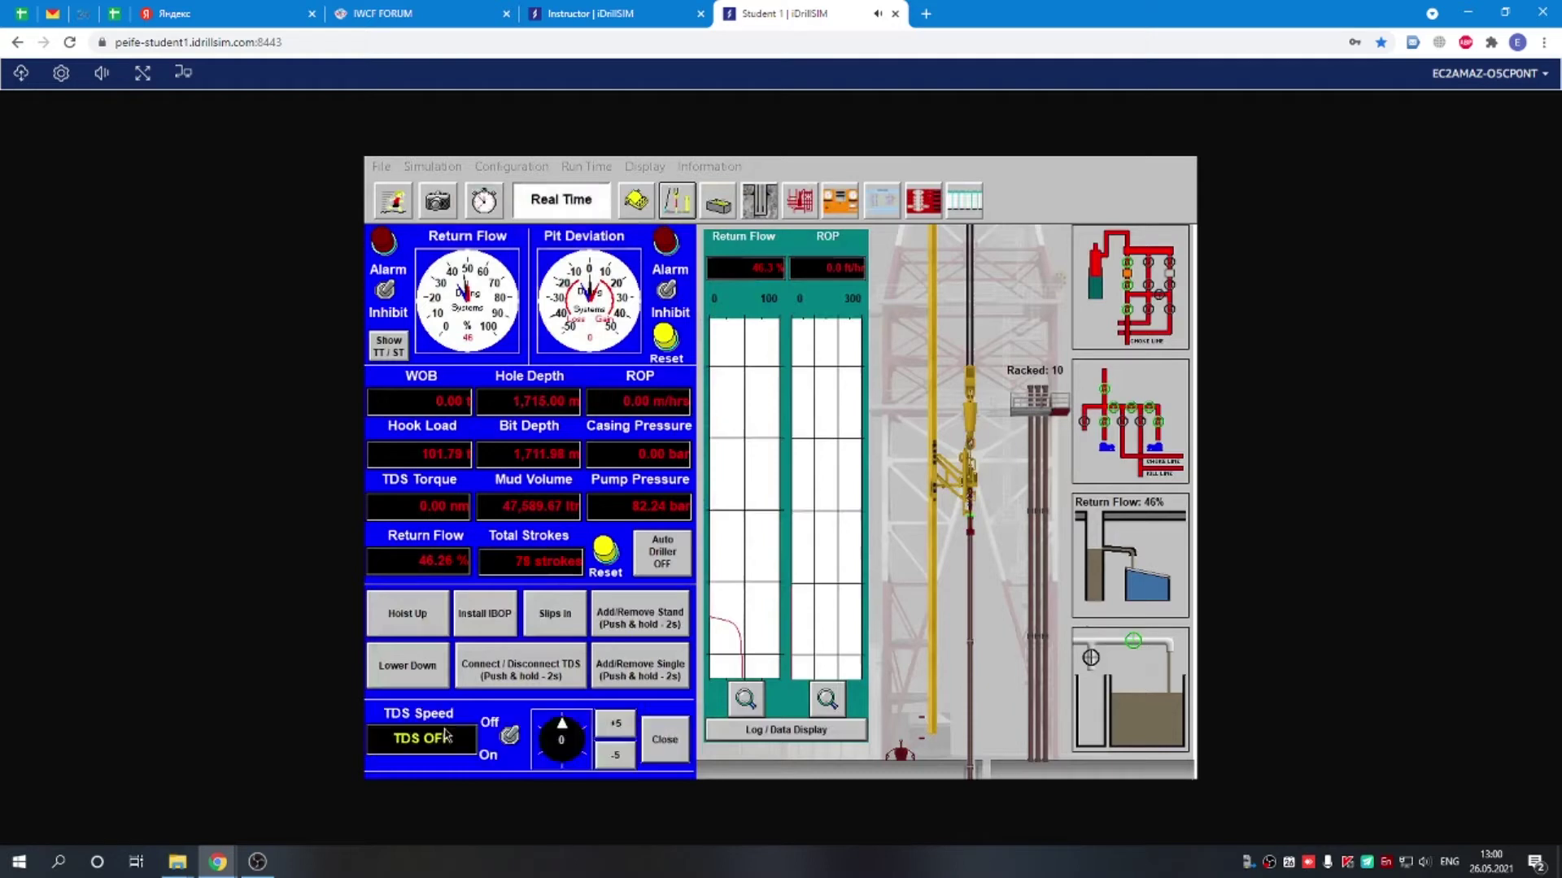
left_click(510, 737)
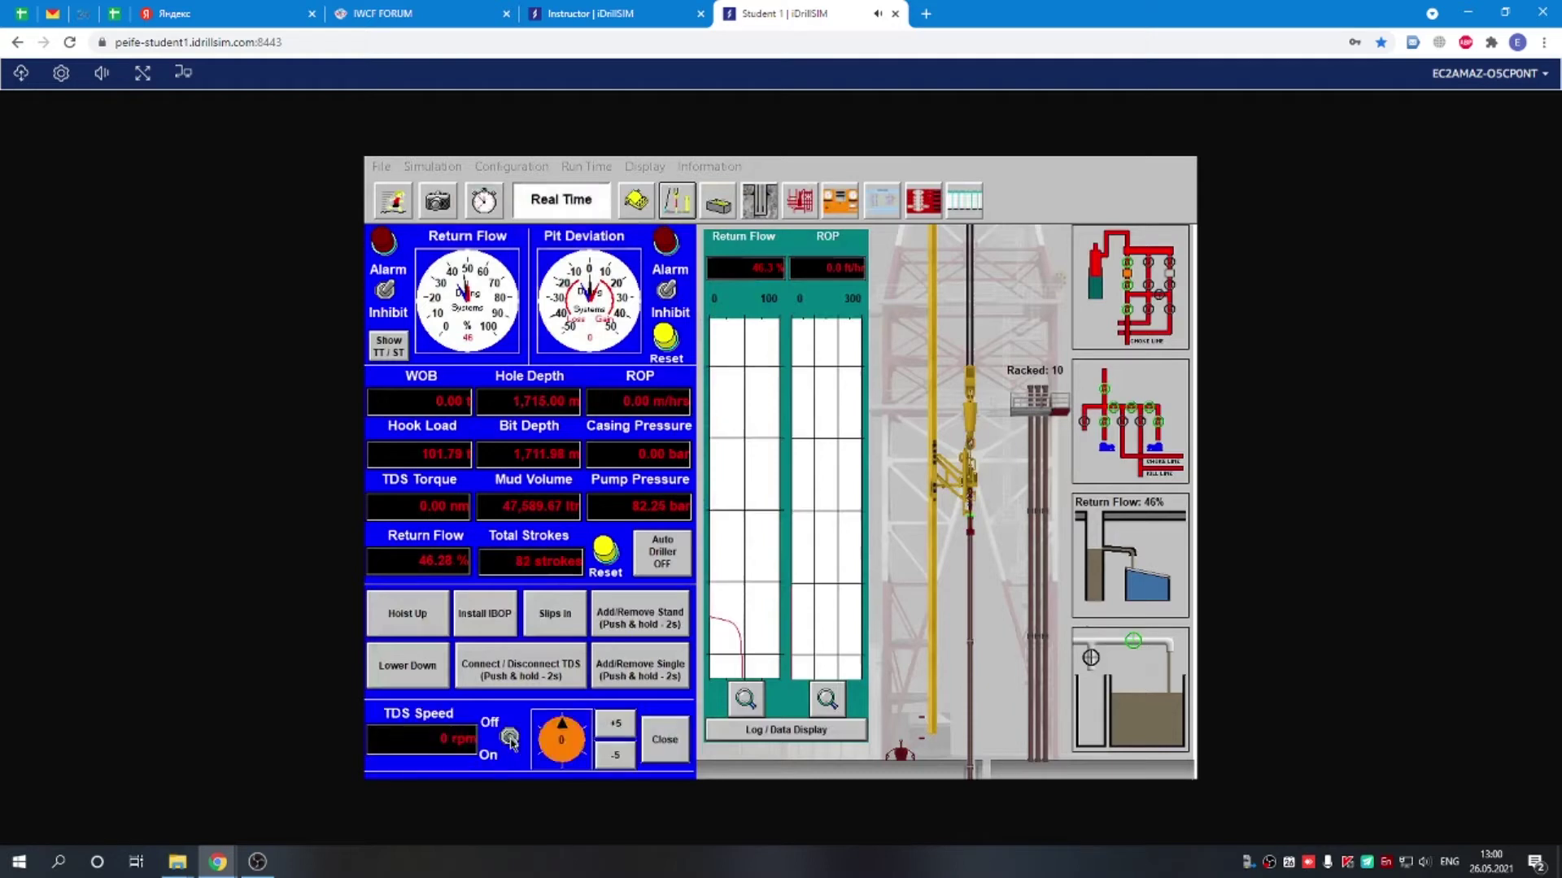
left_click_drag(556, 726, 577, 750)
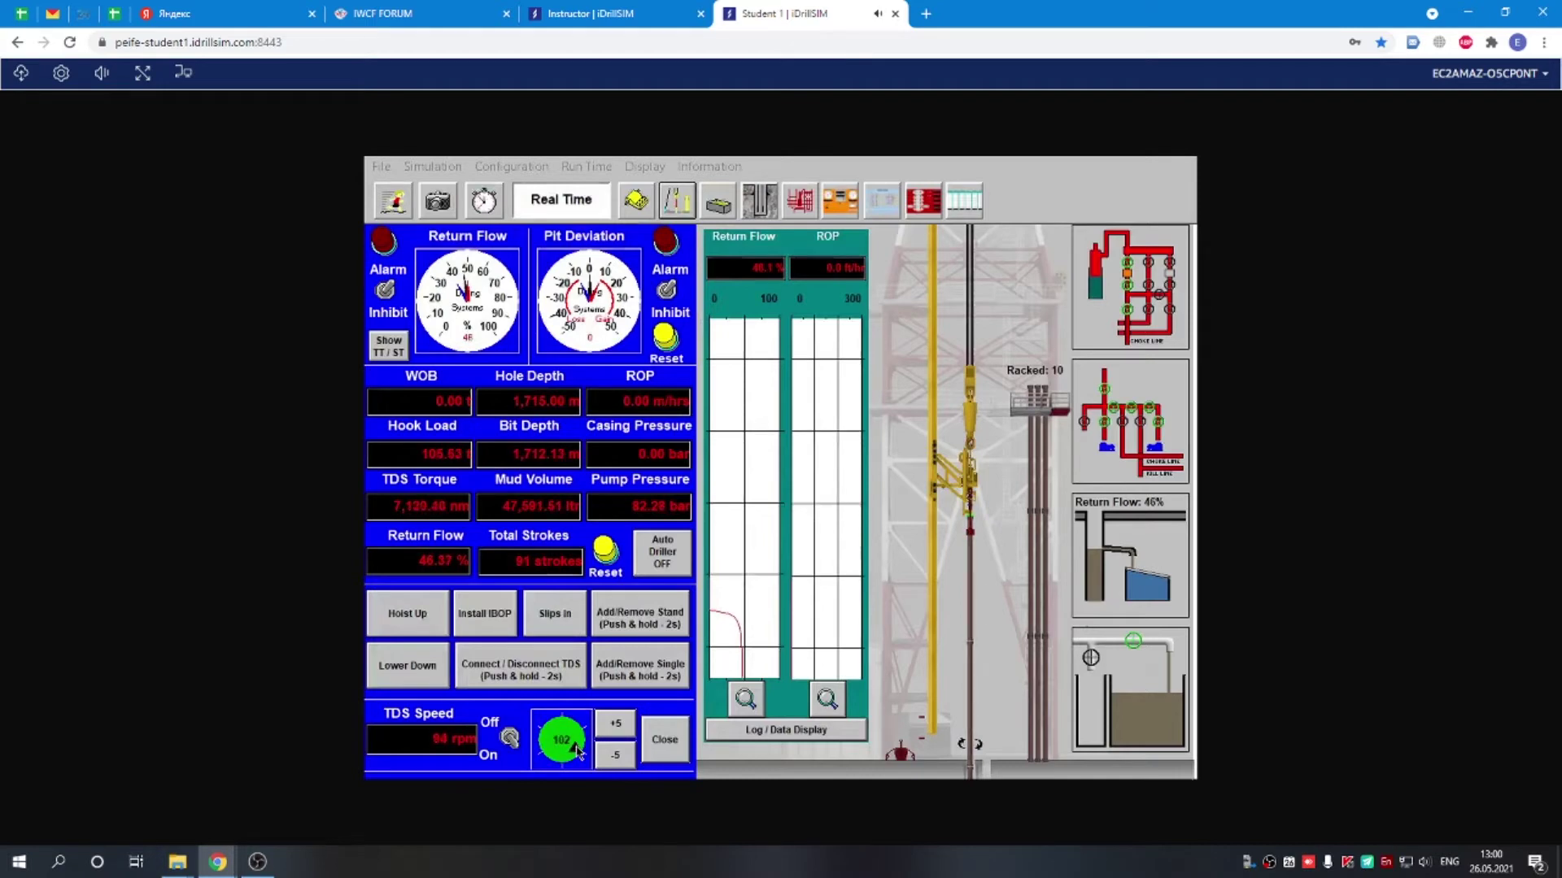
left_click(662, 747)
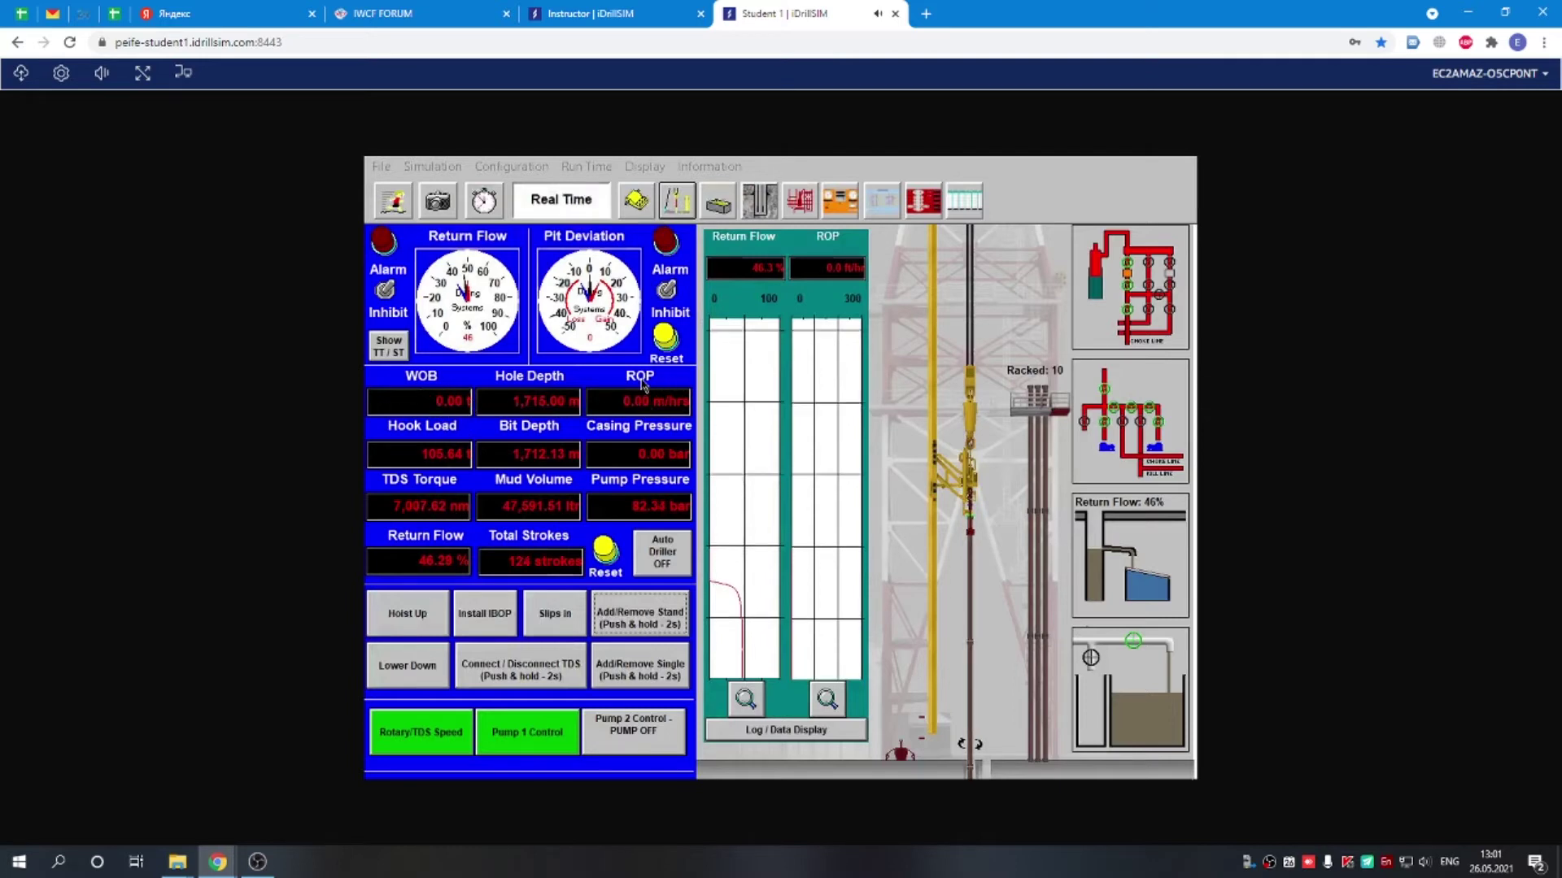
left_click(411, 674)
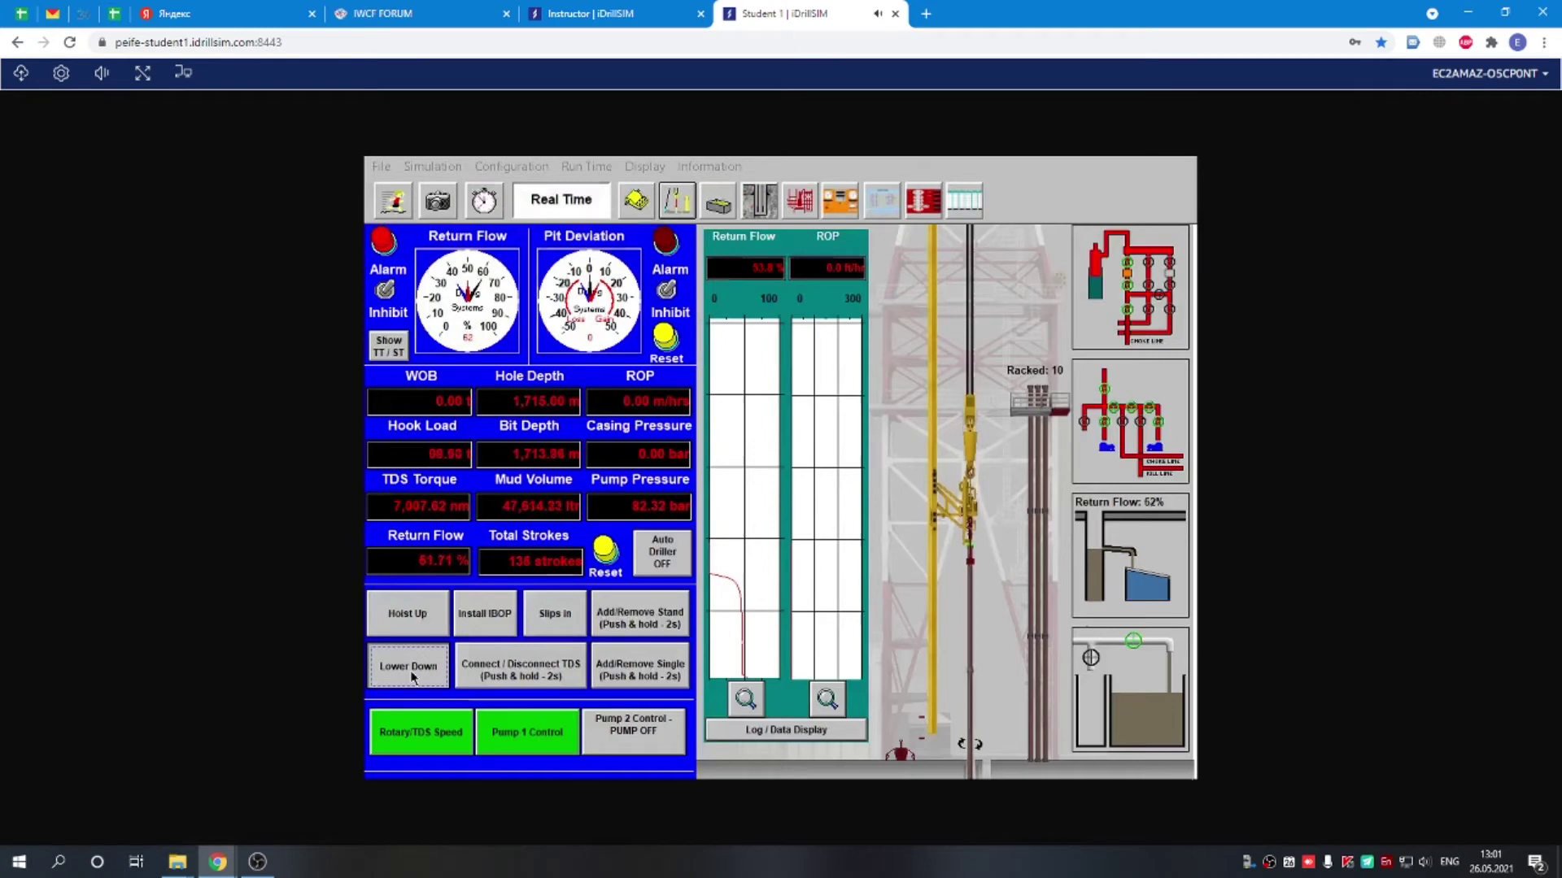
Stop lowering at bottom, engage the Auto Driller, and run the simulation at x10 speed
left_click(409, 670)
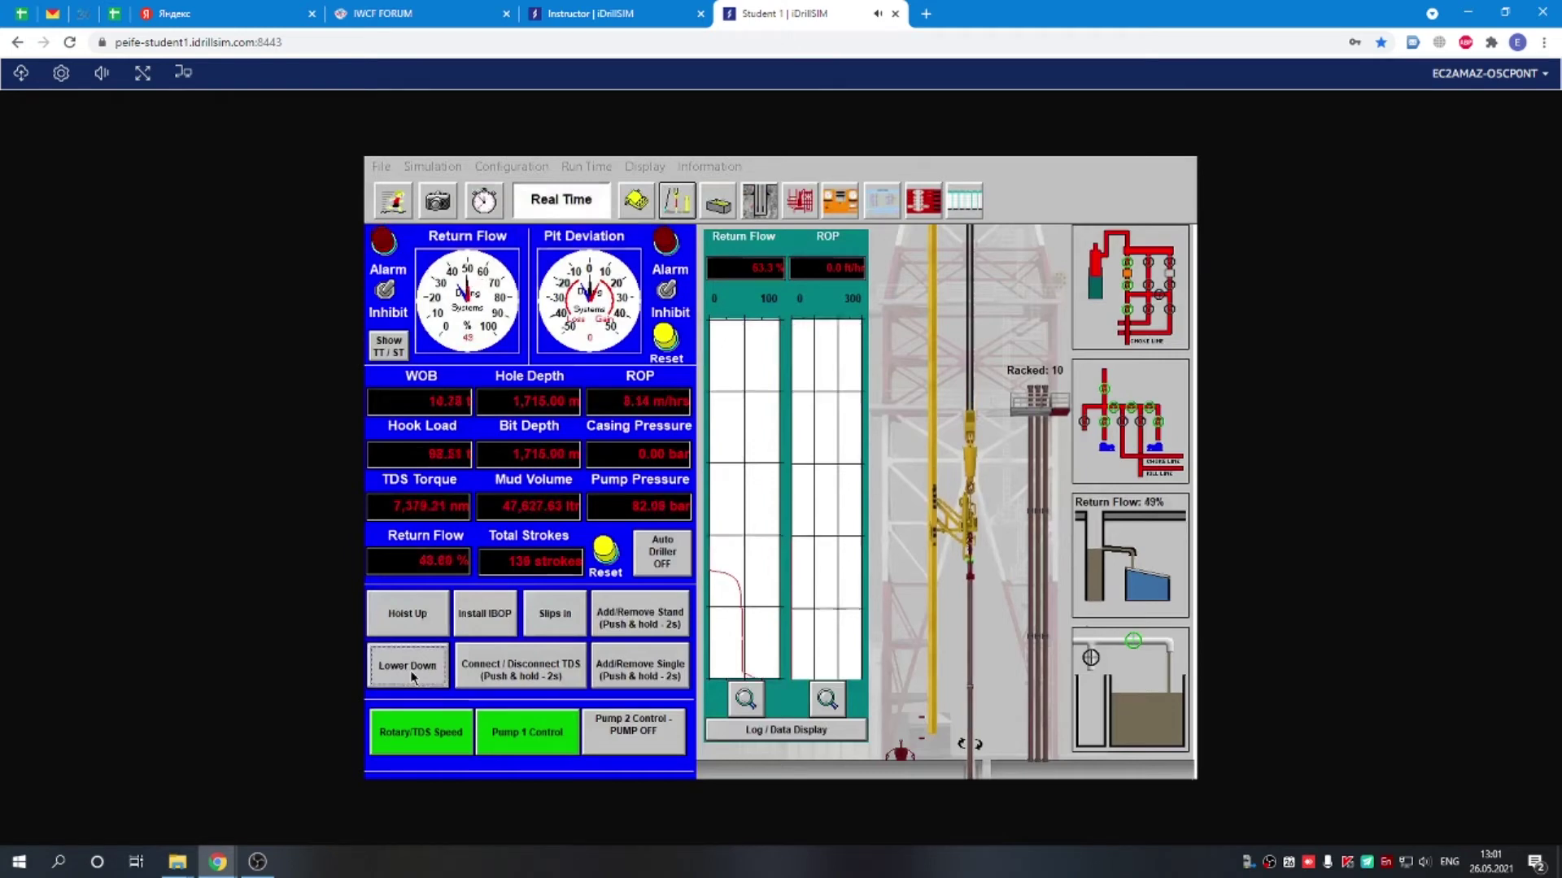
left_click(665, 555)
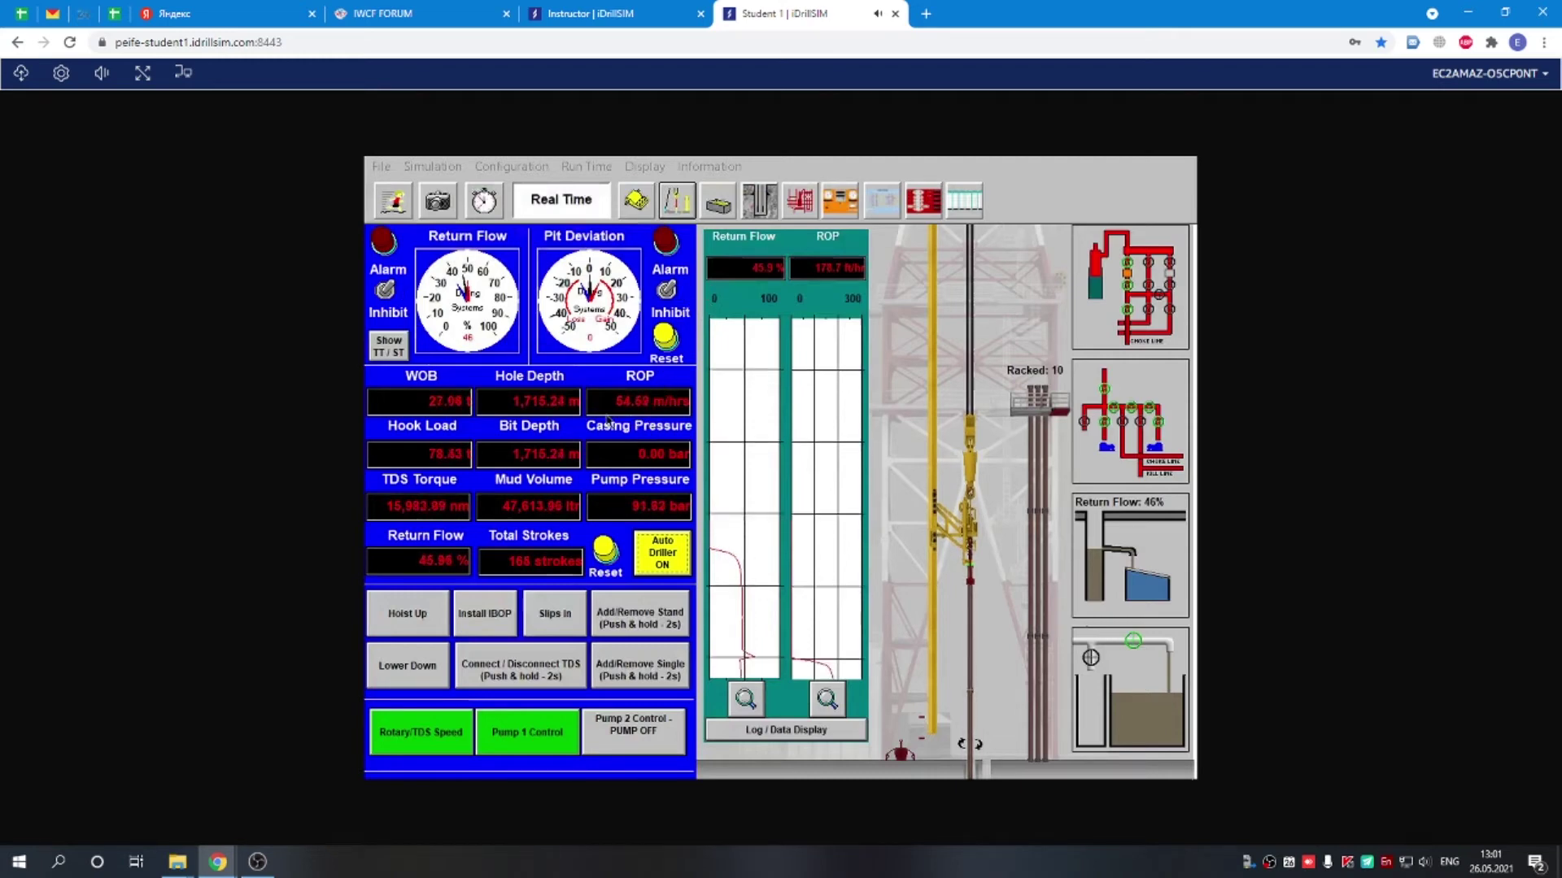
left_click(560, 200)
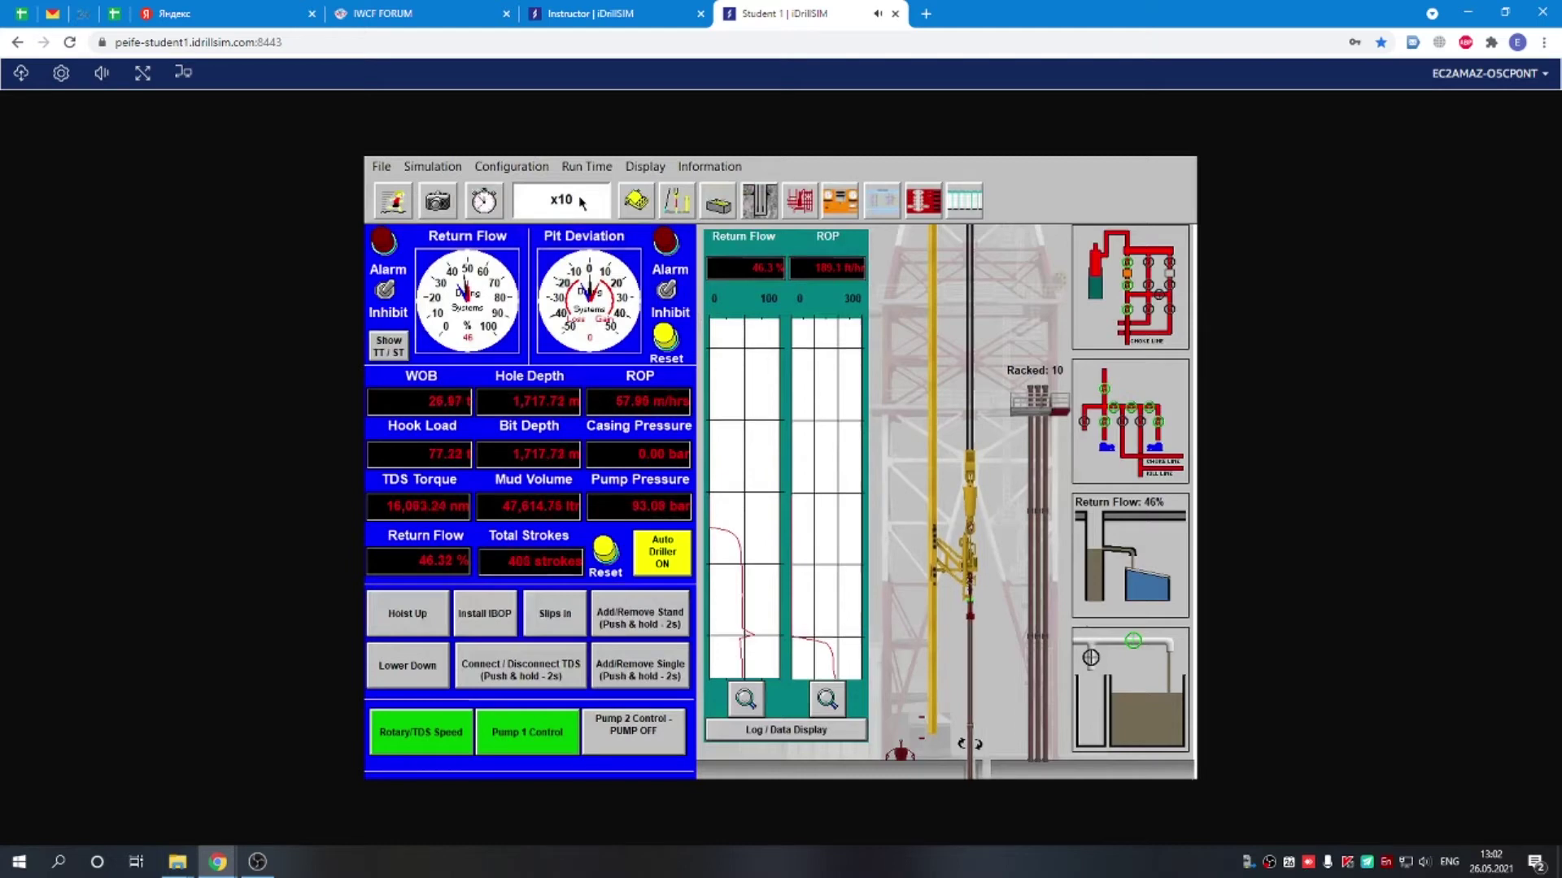
Return to real time and hoist the bit off bottom to 1,710.82 m, disengaging the Auto Driller
left_click(582, 203)
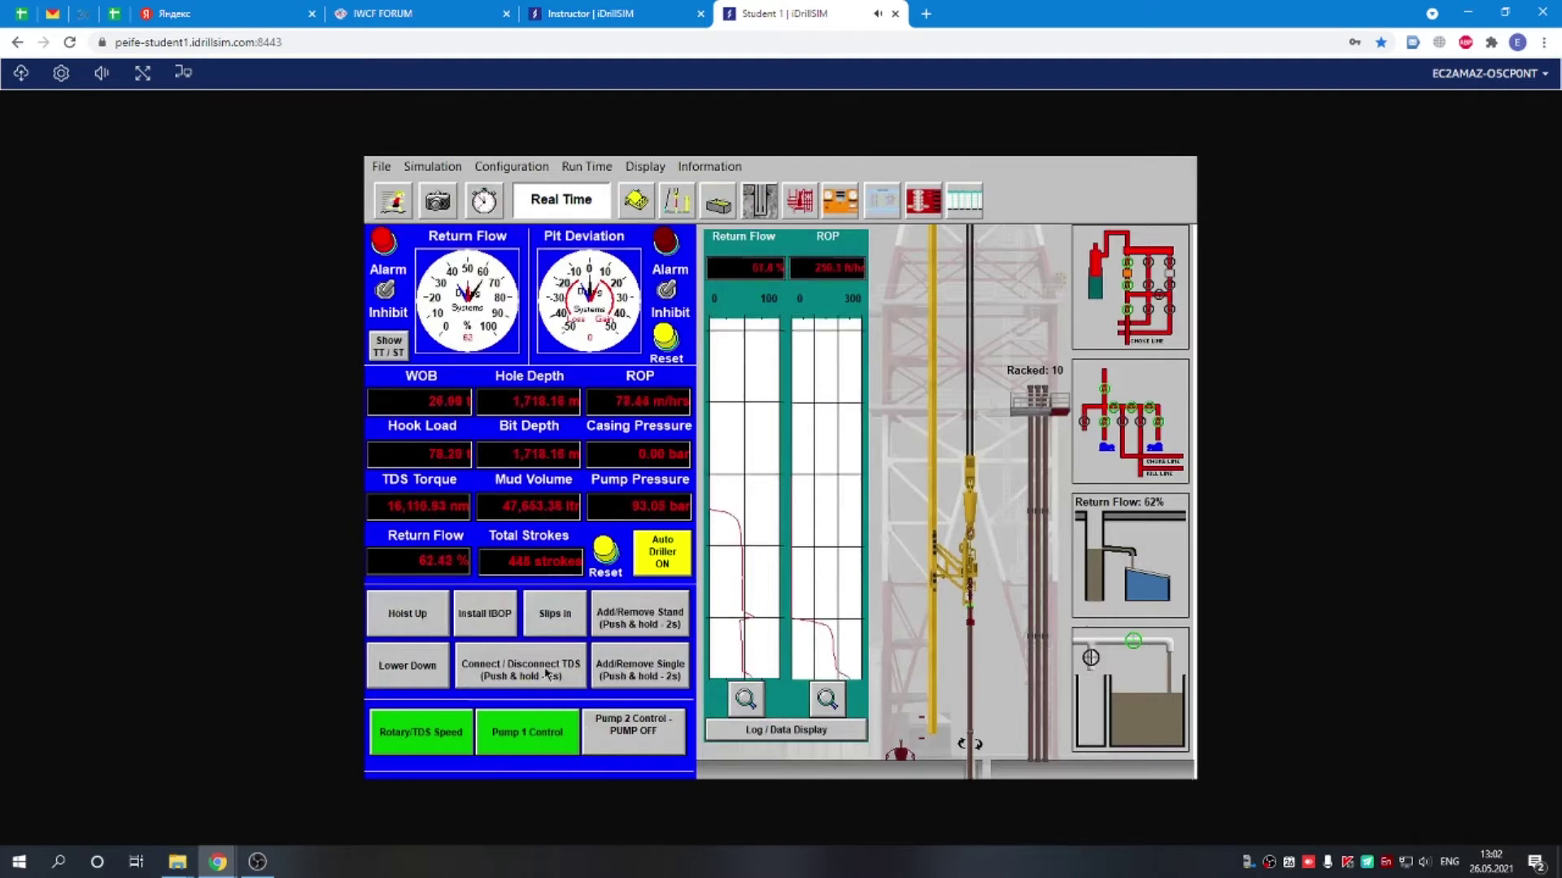
left_click(408, 617)
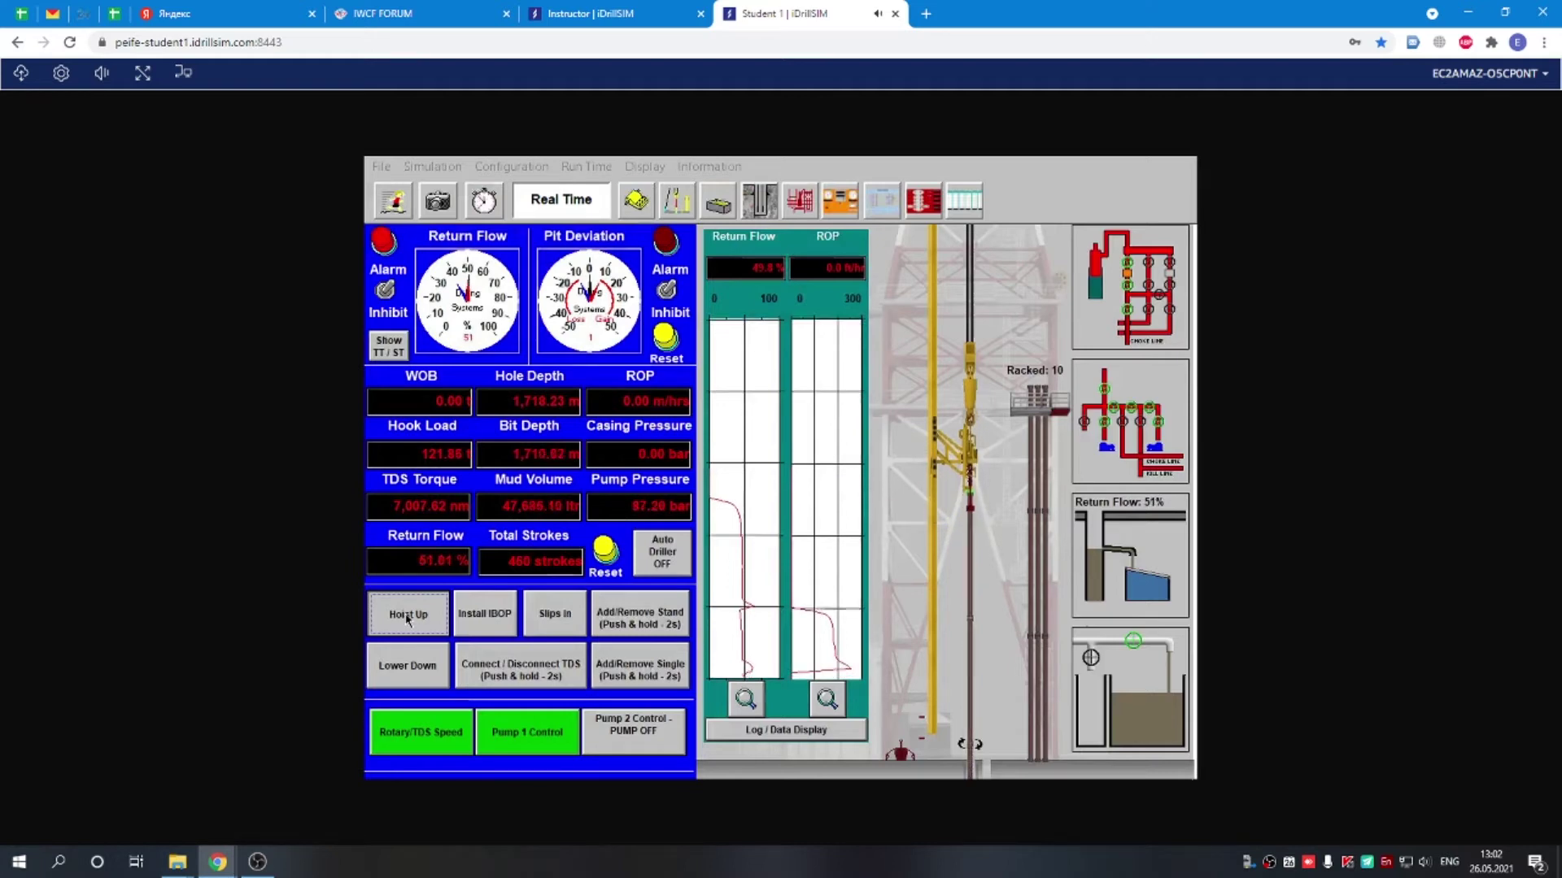
Stop the top drive, then step pump 1 down by 5 spm to 0 and switch it off
left_click(470, 737)
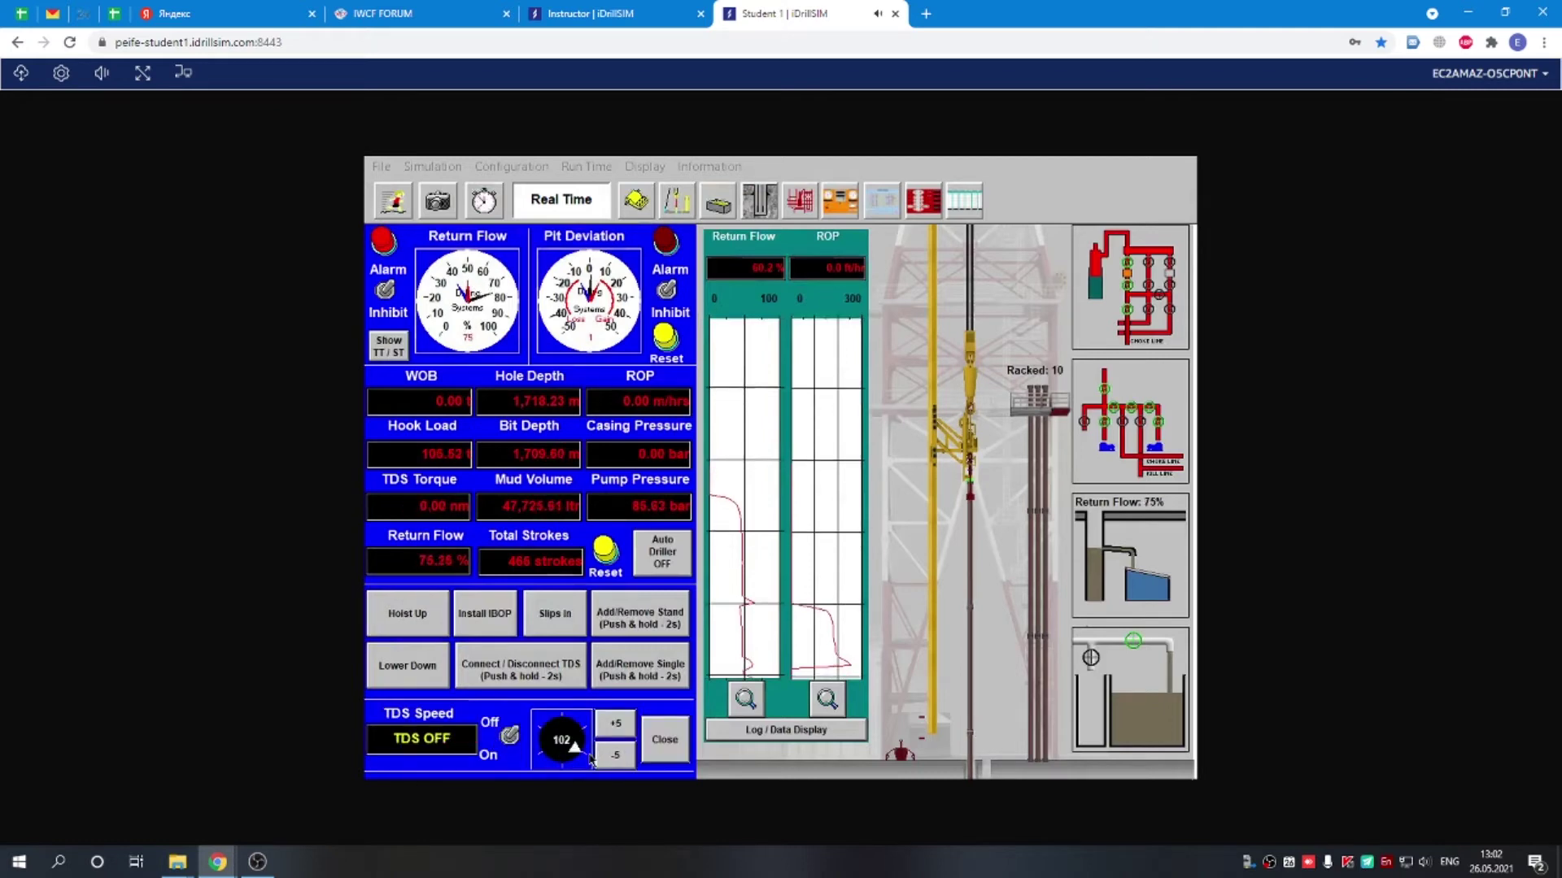
left_click(671, 737)
left_click(533, 739)
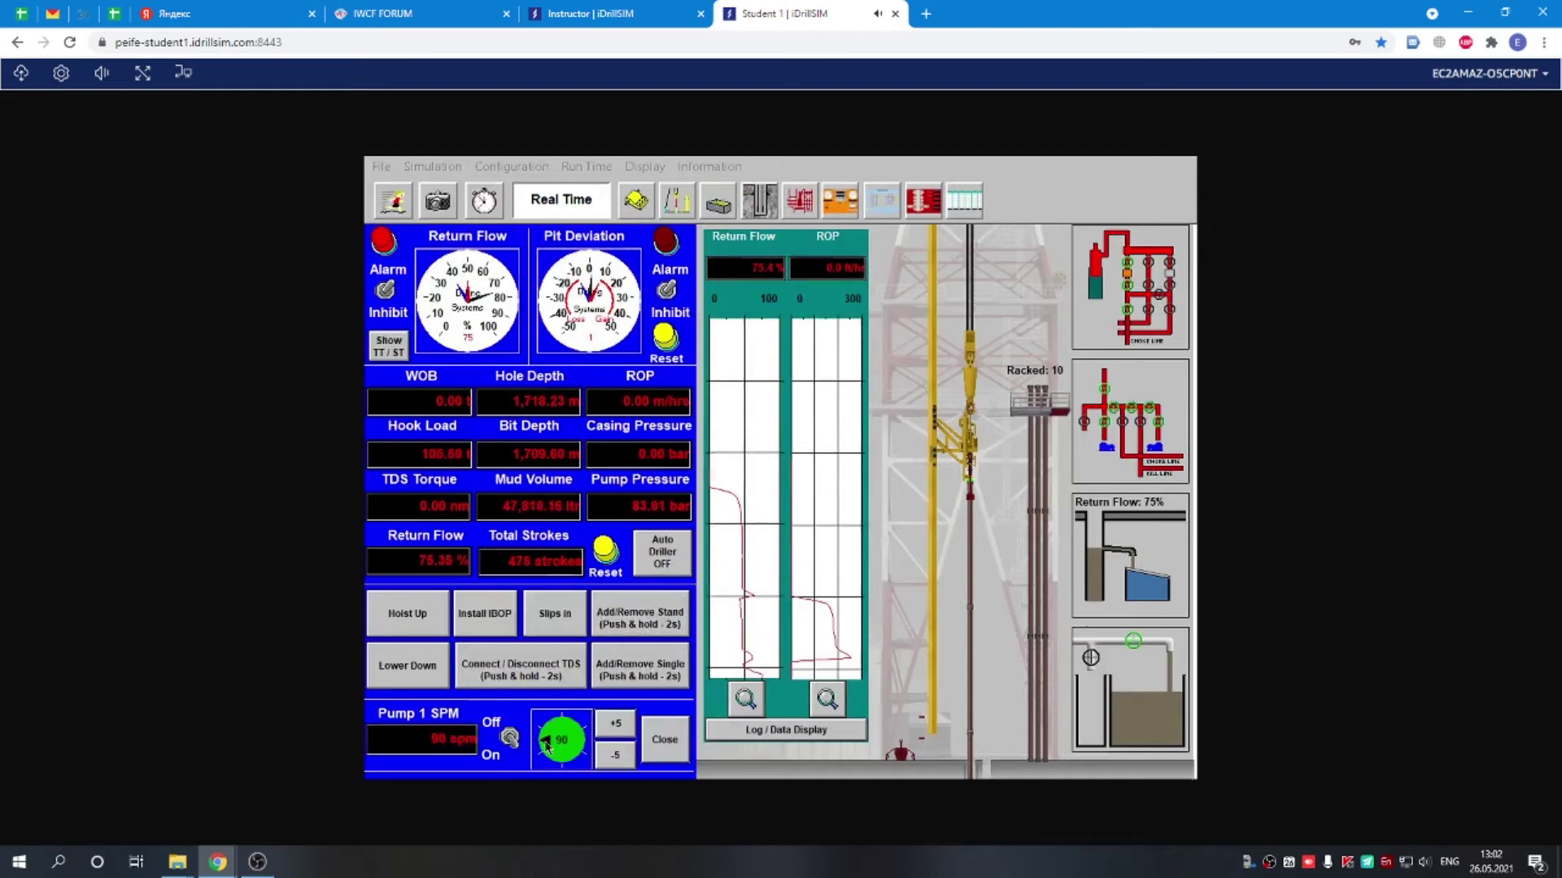
left_click(616, 758)
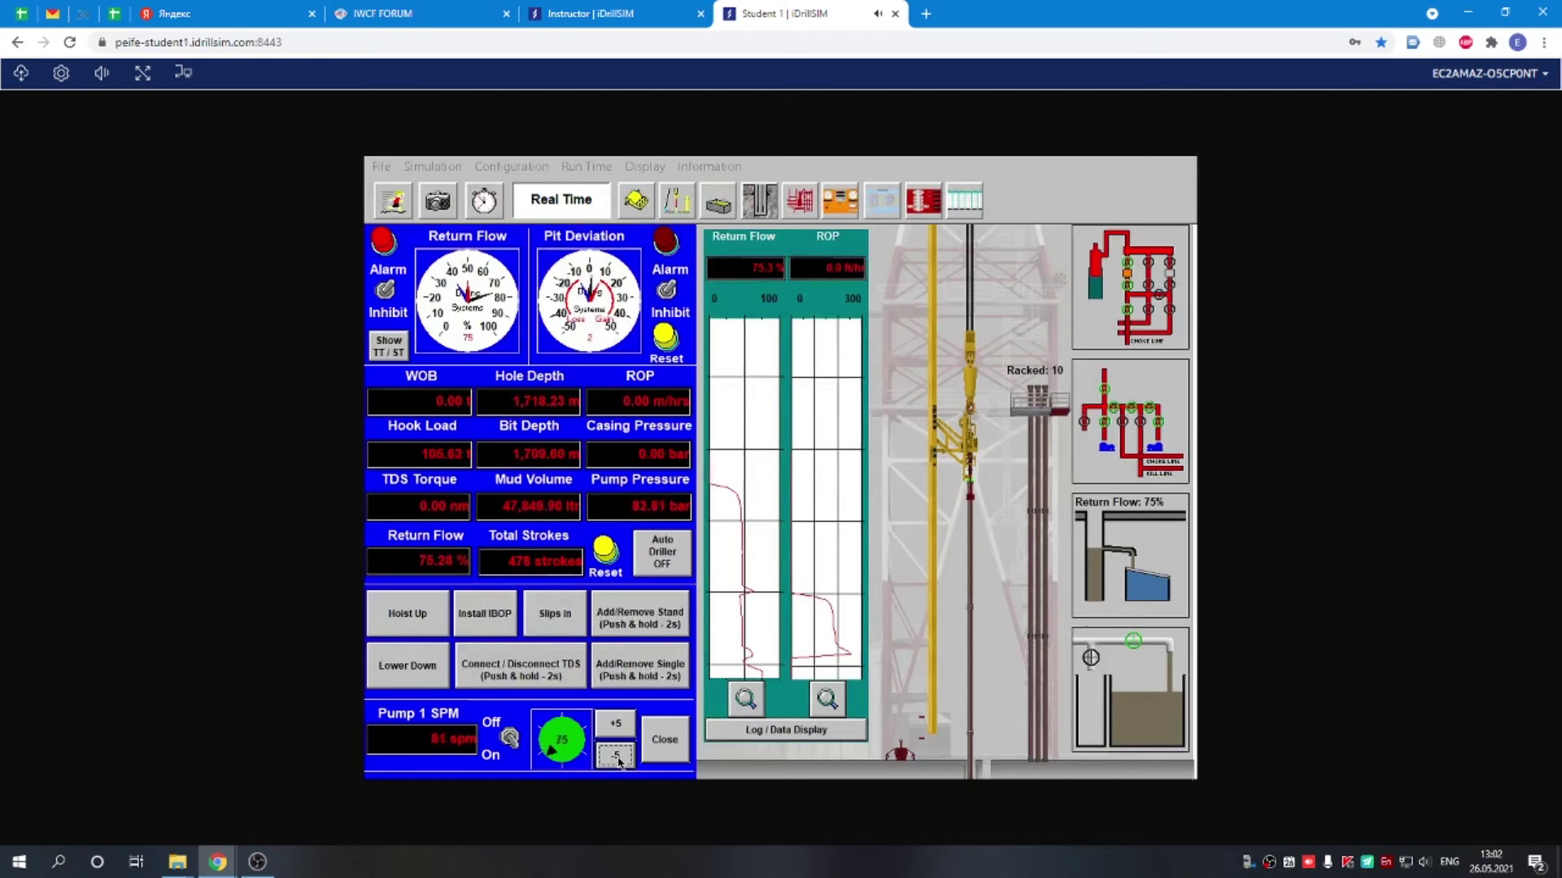
left_click(617, 758)
left_click(617, 758)
left_click(617, 758)
left_click(616, 758)
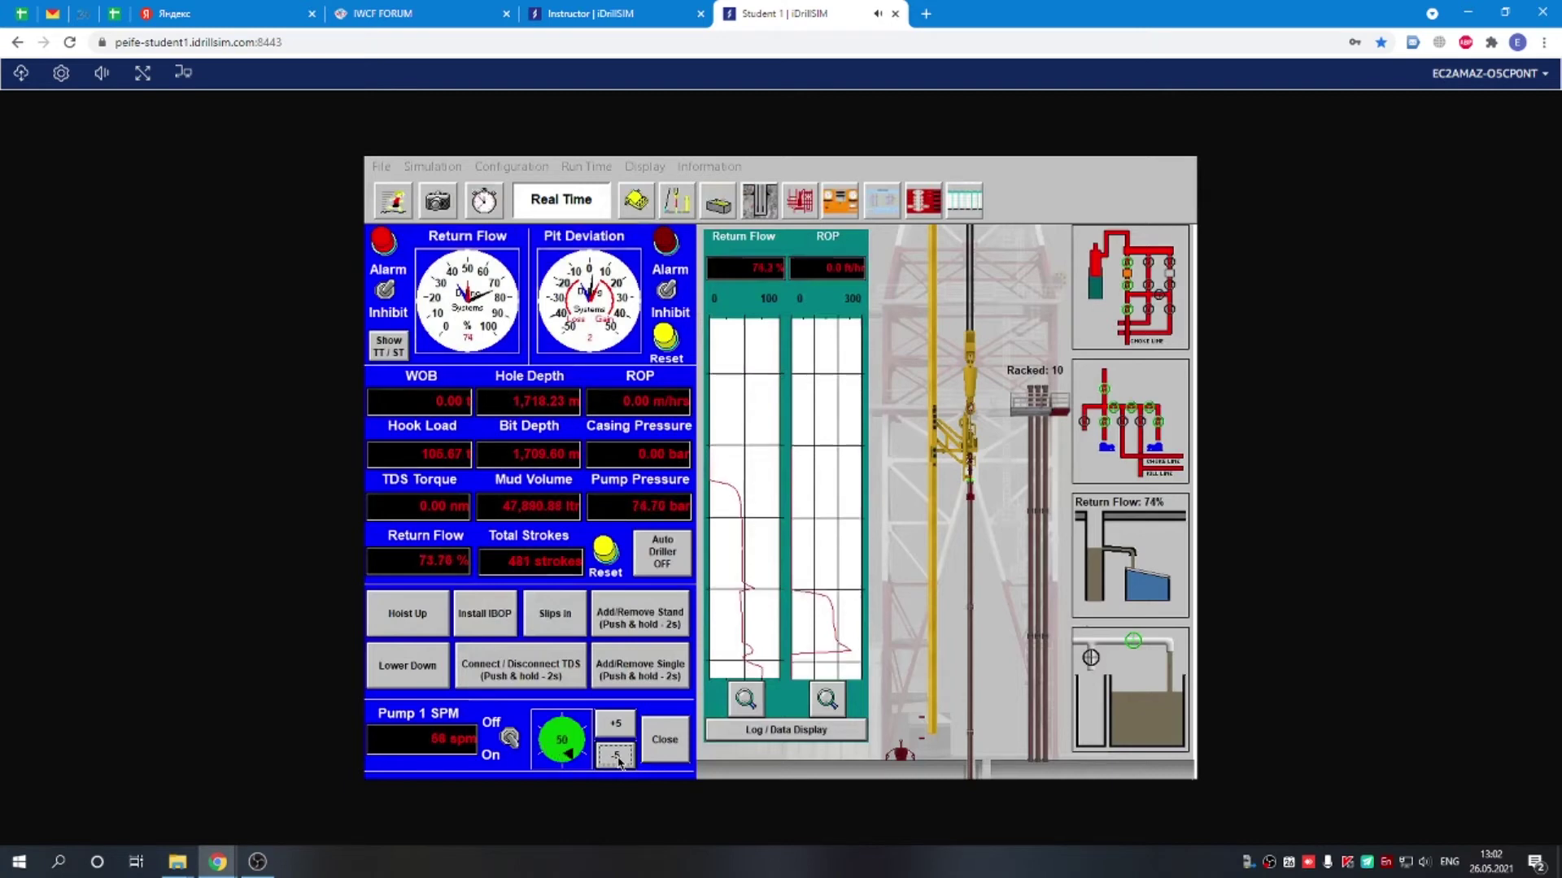
left_click(617, 758)
left_click(616, 758)
left_click(616, 758)
left_click(617, 758)
left_click(617, 758)
left_click(617, 758)
left_click(617, 758)
left_click(617, 758)
left_click(616, 758)
left_click(616, 758)
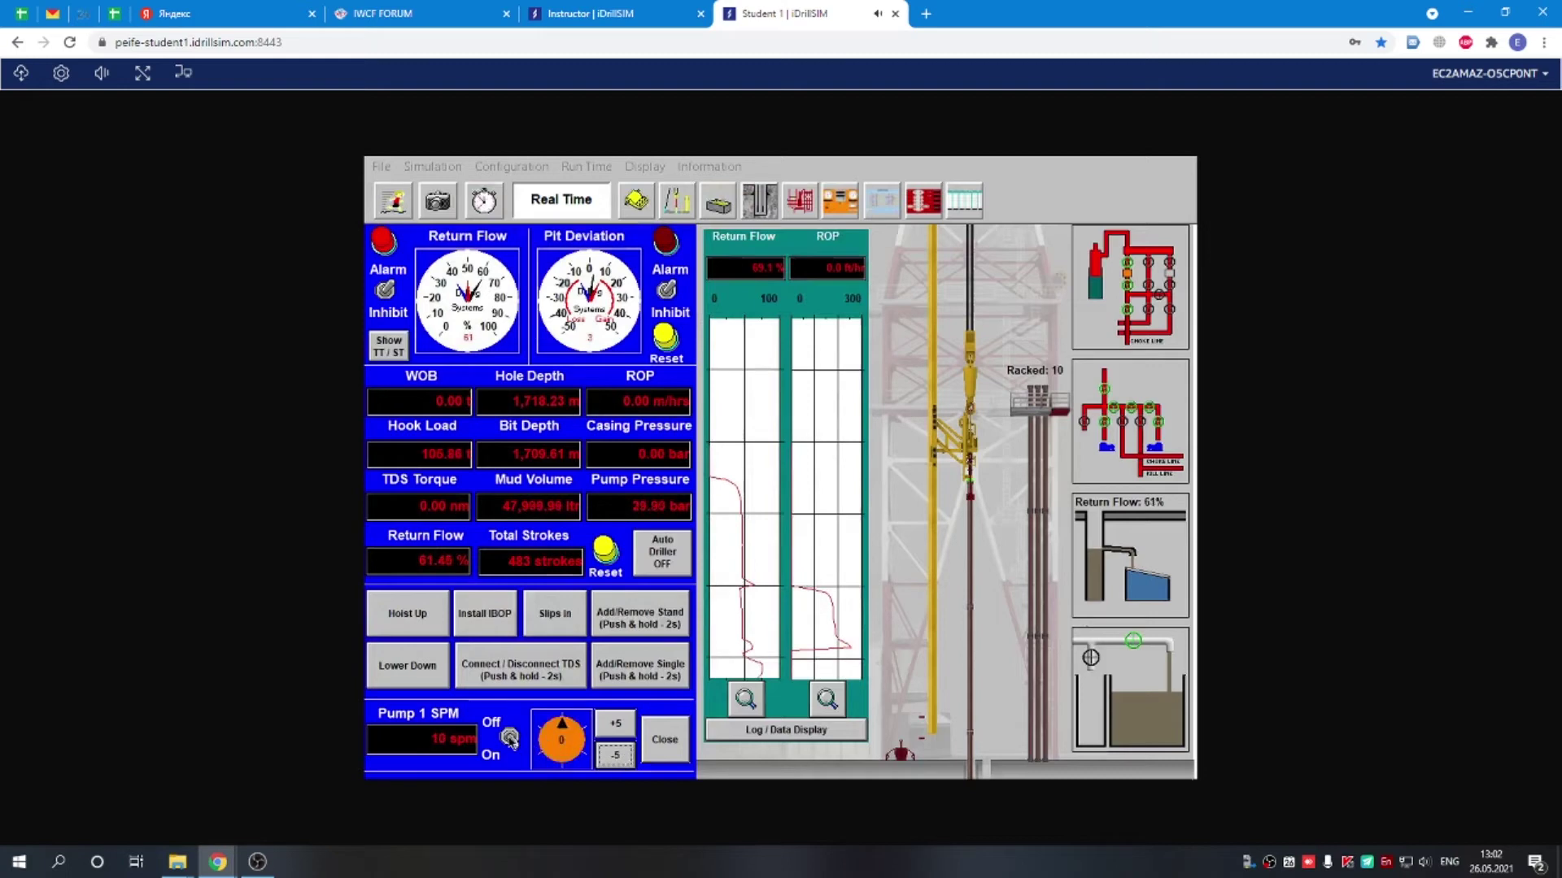
left_click(509, 738)
left_click(664, 739)
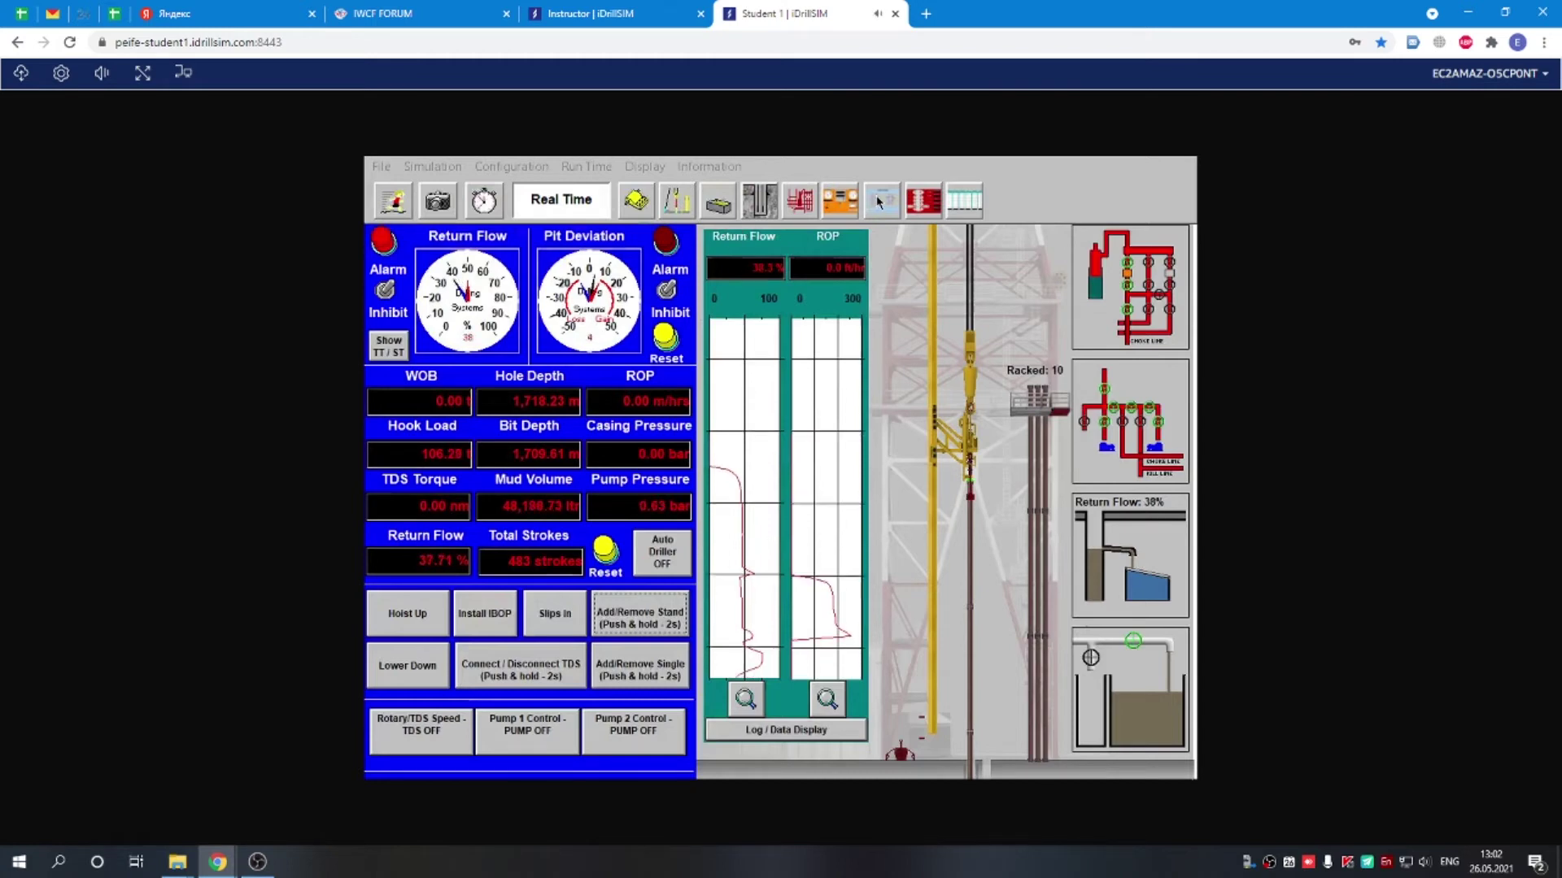
Enable BOP operation and close the annular preventer to shut in the well
left_click(925, 201)
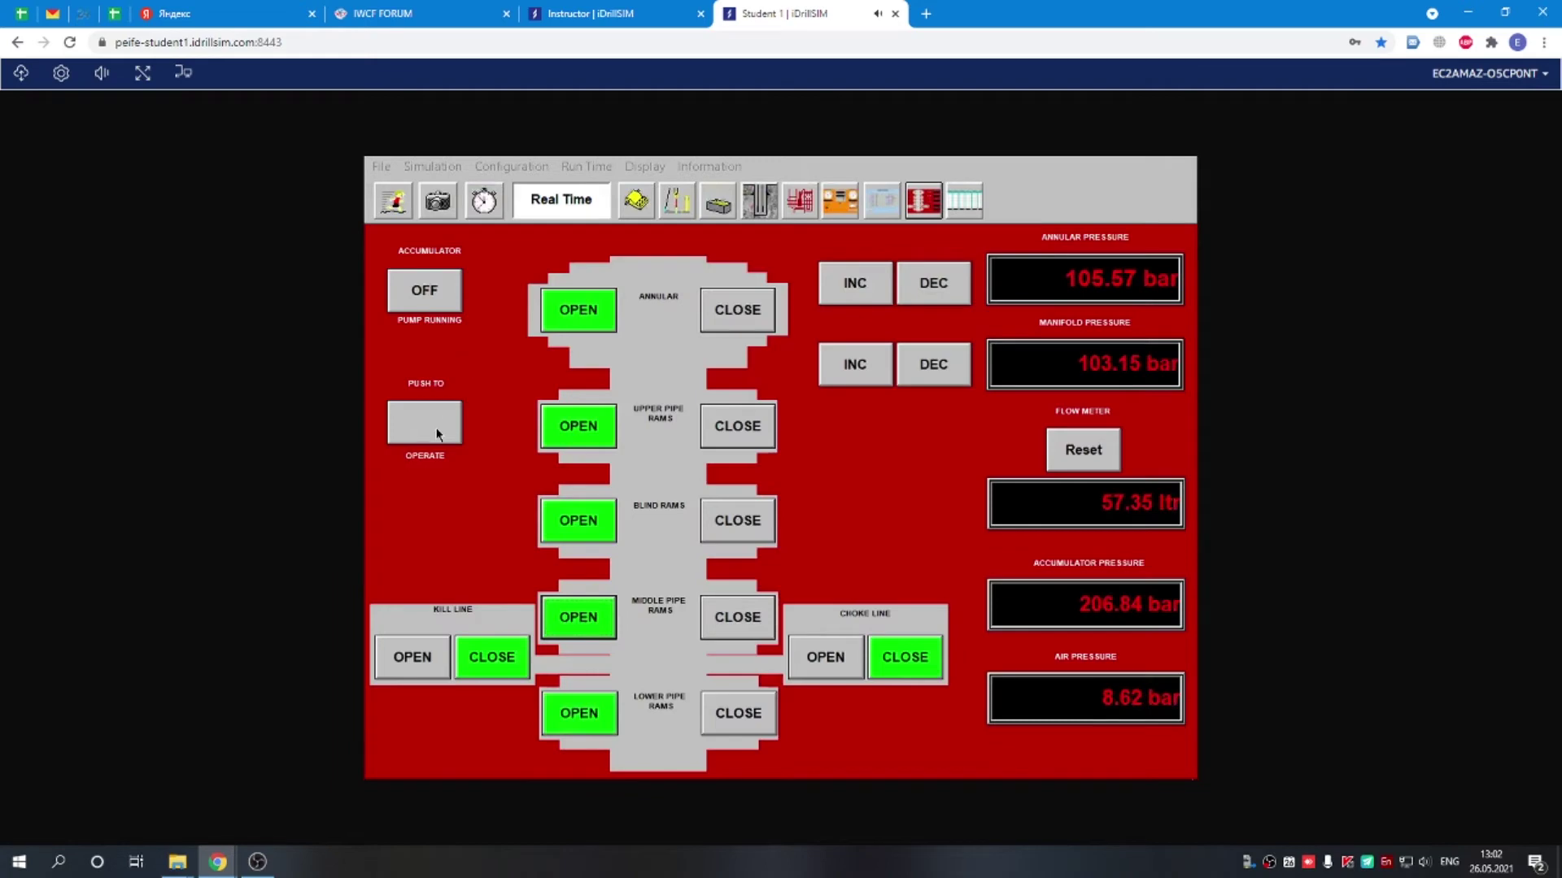
left_click(437, 434)
left_click(730, 316)
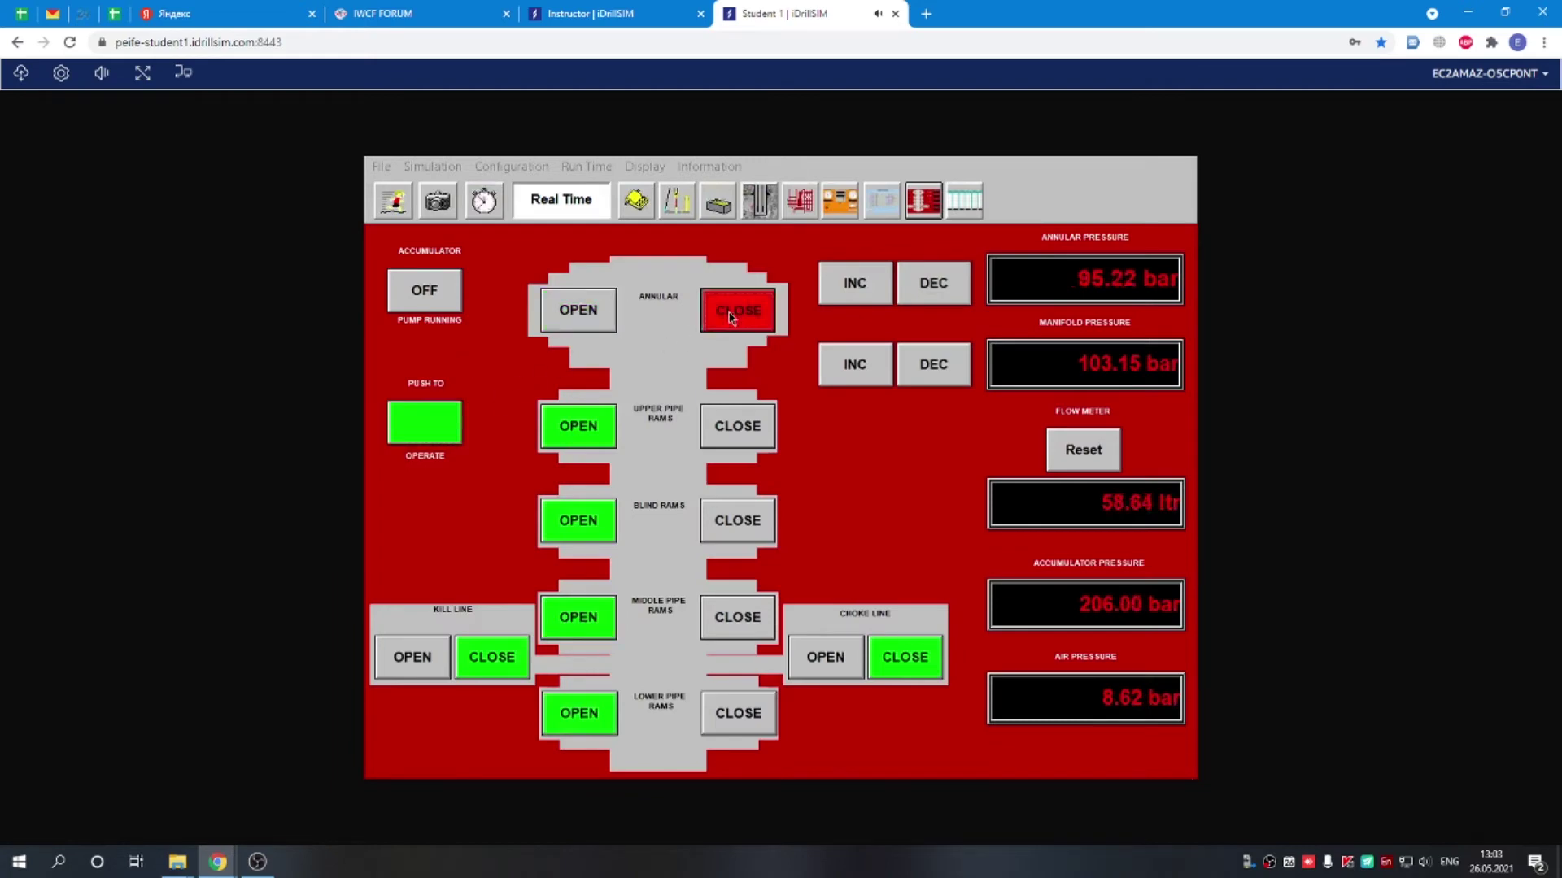
left_click(674, 204)
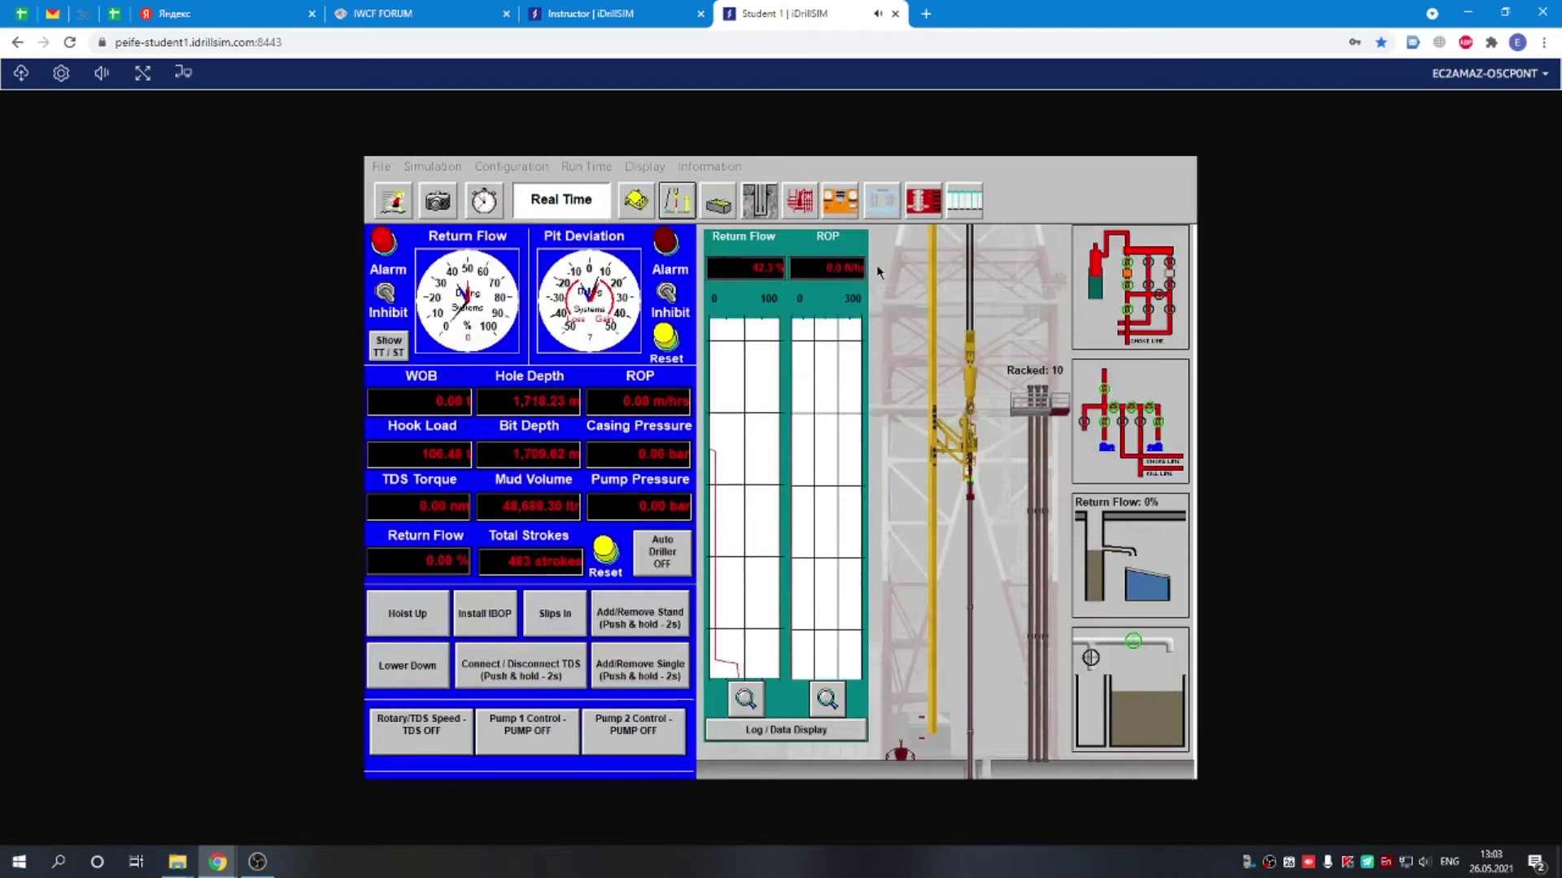
Open the choke line on the BOP panel and bring up the choke and pump panel
left_click(922, 200)
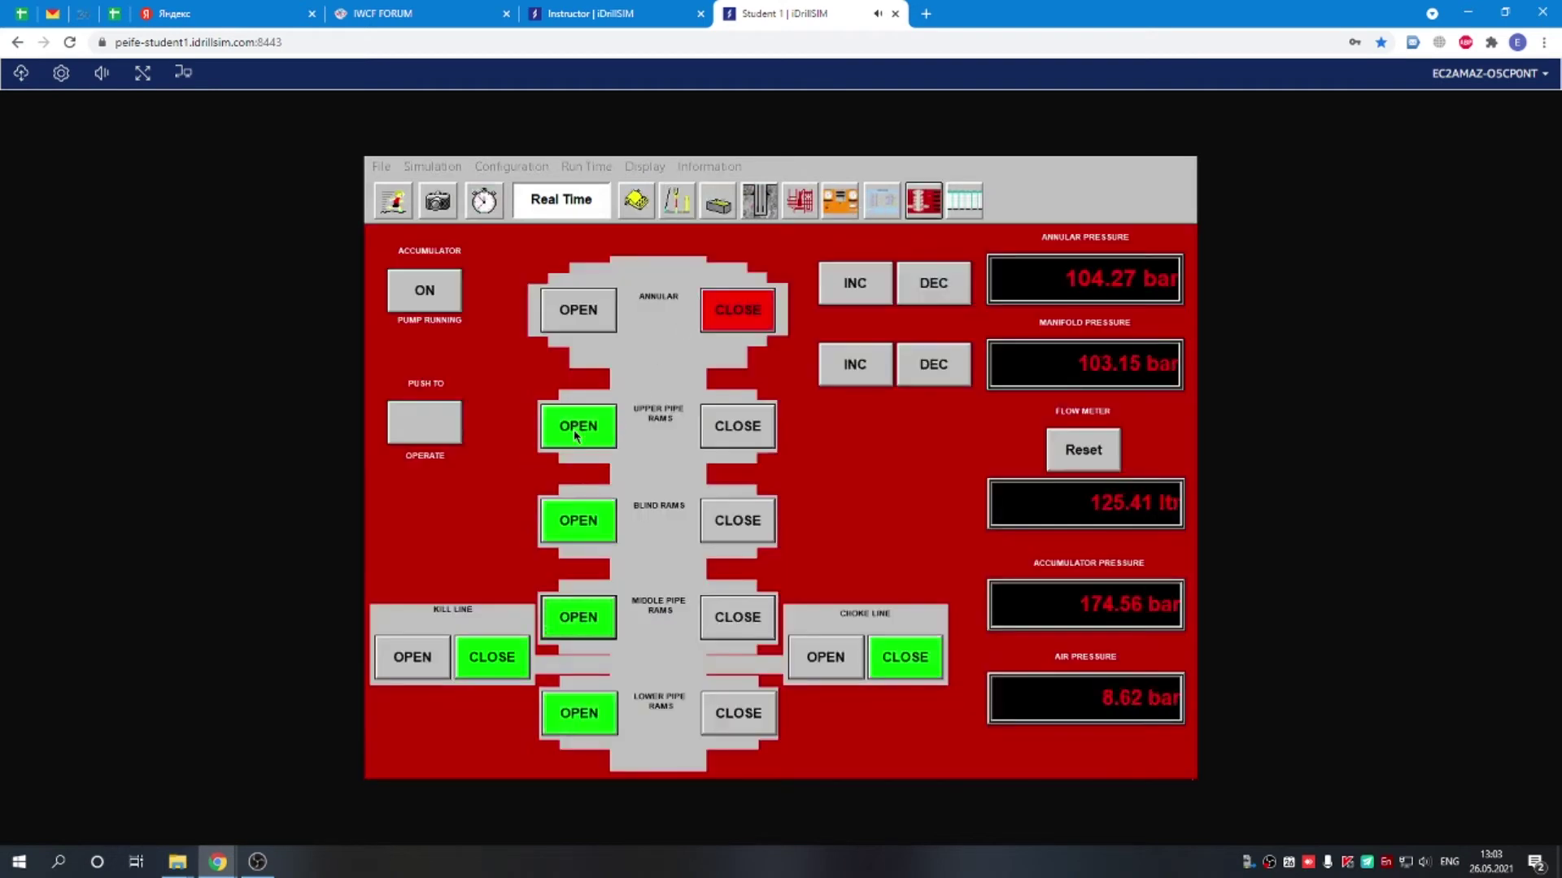
left_click(834, 665)
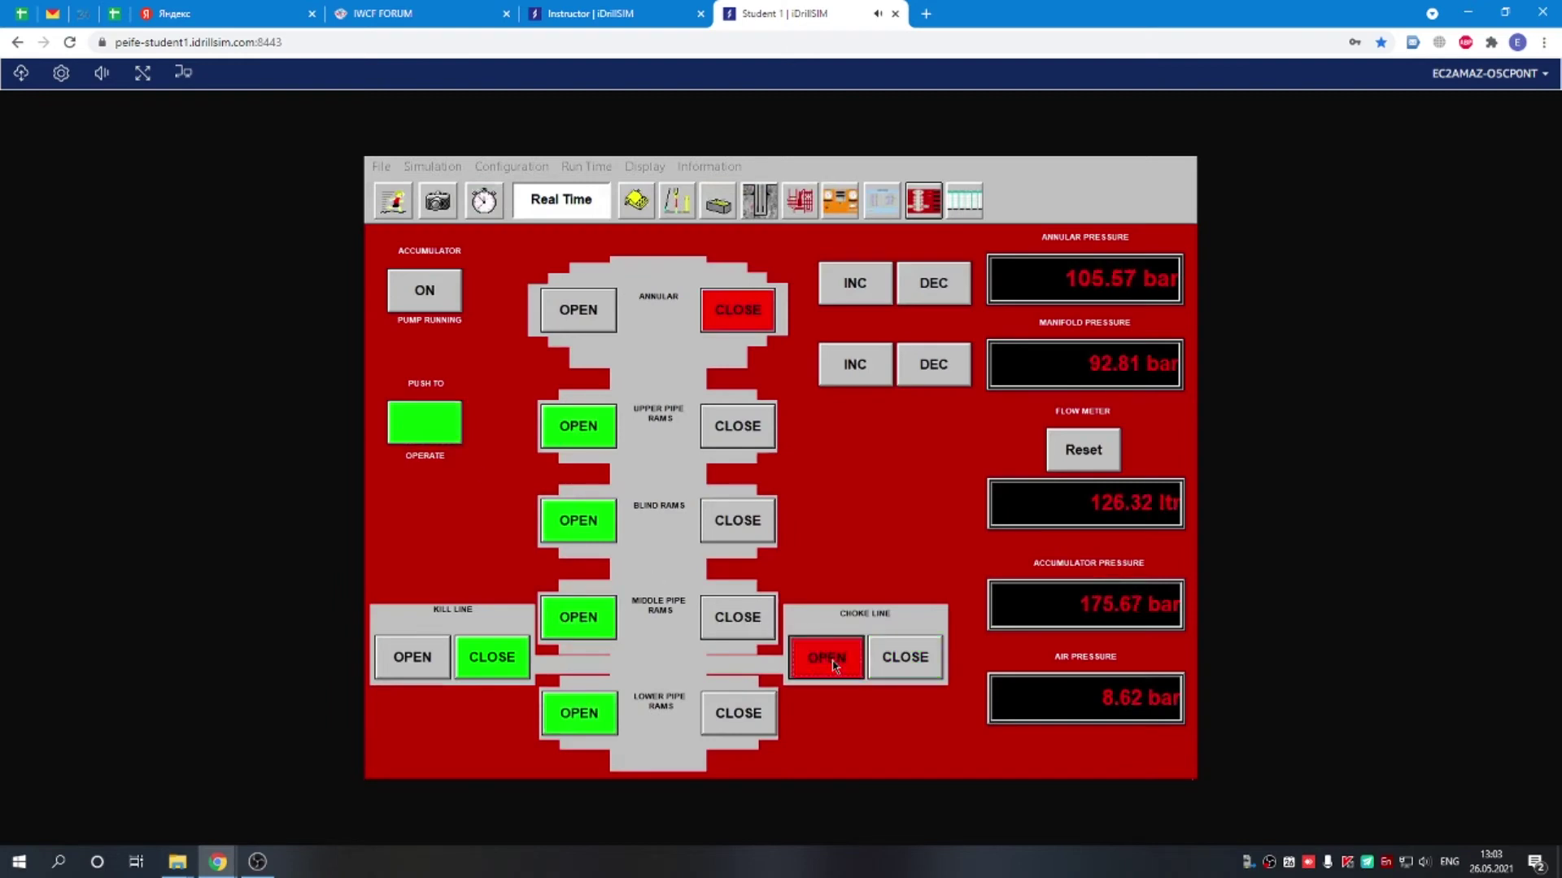
left_click(829, 201)
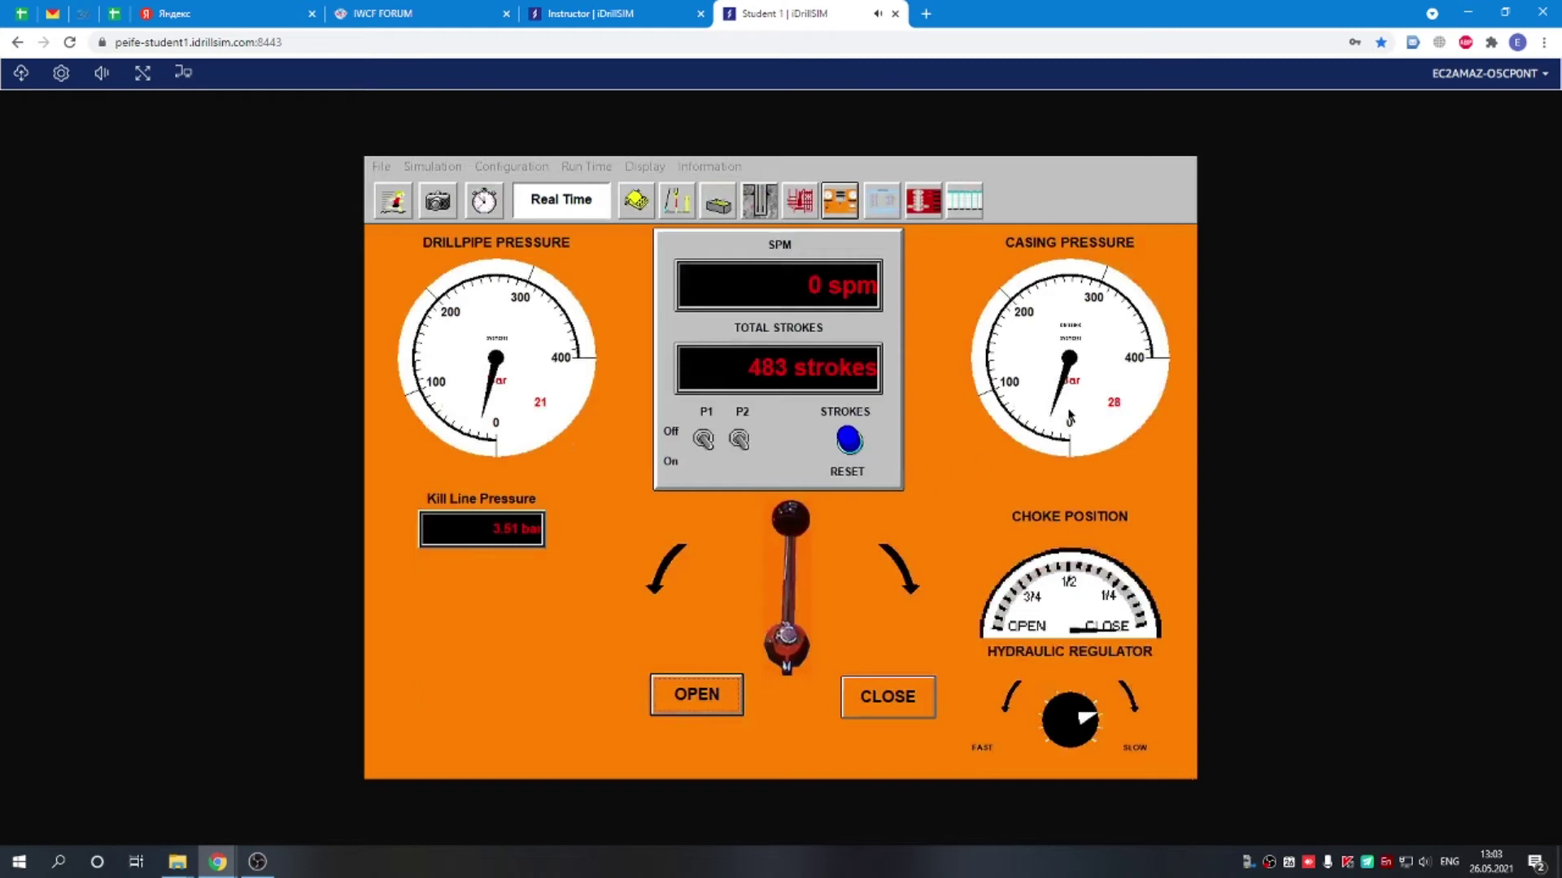
Zero the stroke counter and run at x10 until pressures settle at 40 bar drillpipe, 47 bar casing
left_click(846, 442)
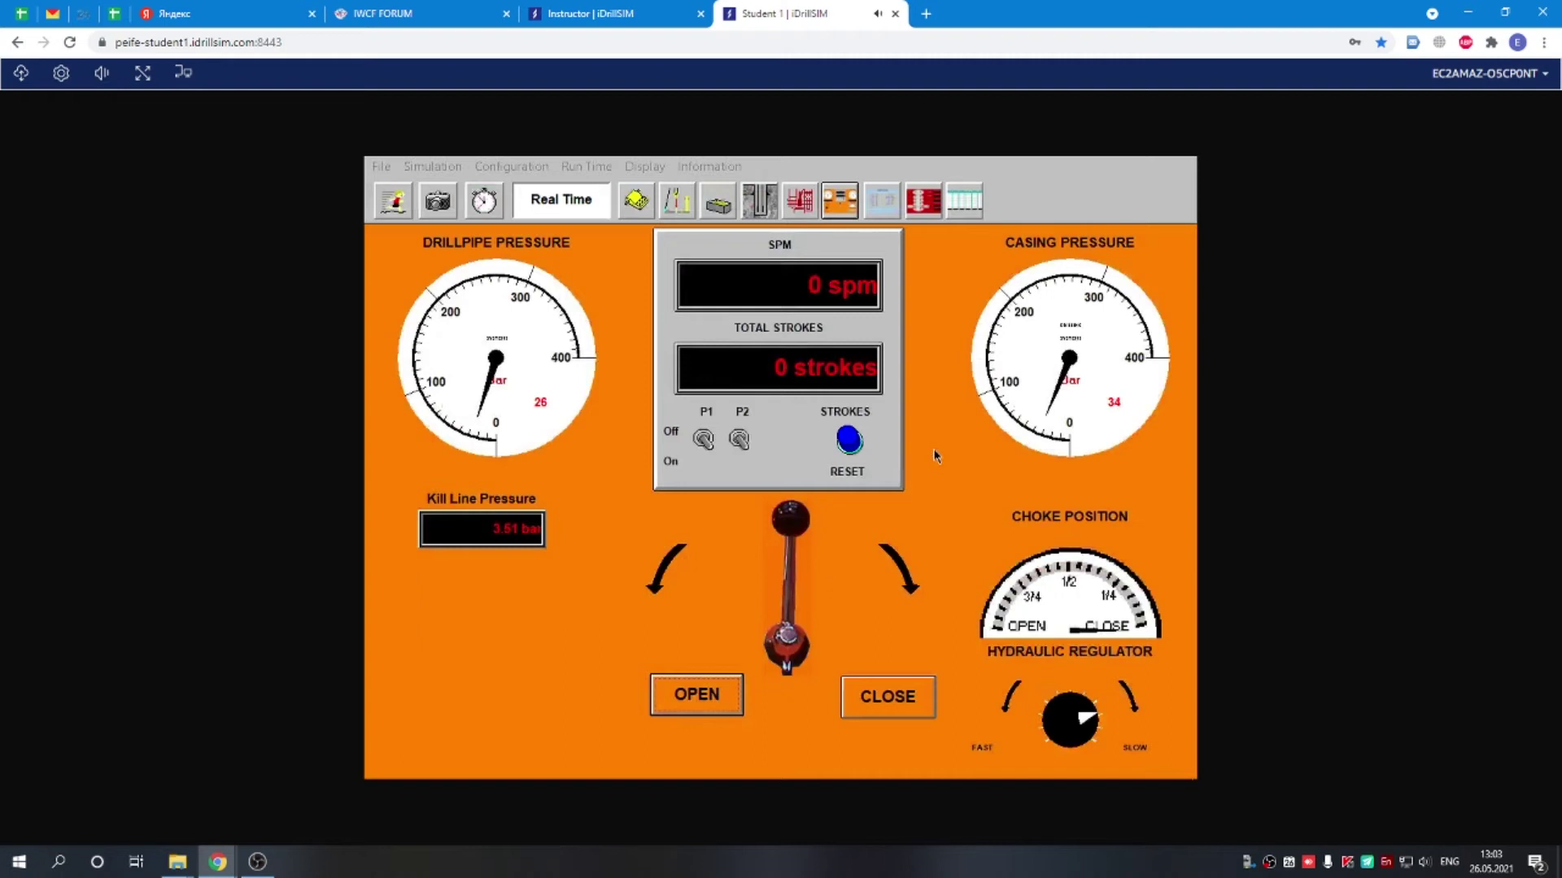
left_click(569, 198)
left_click(567, 199)
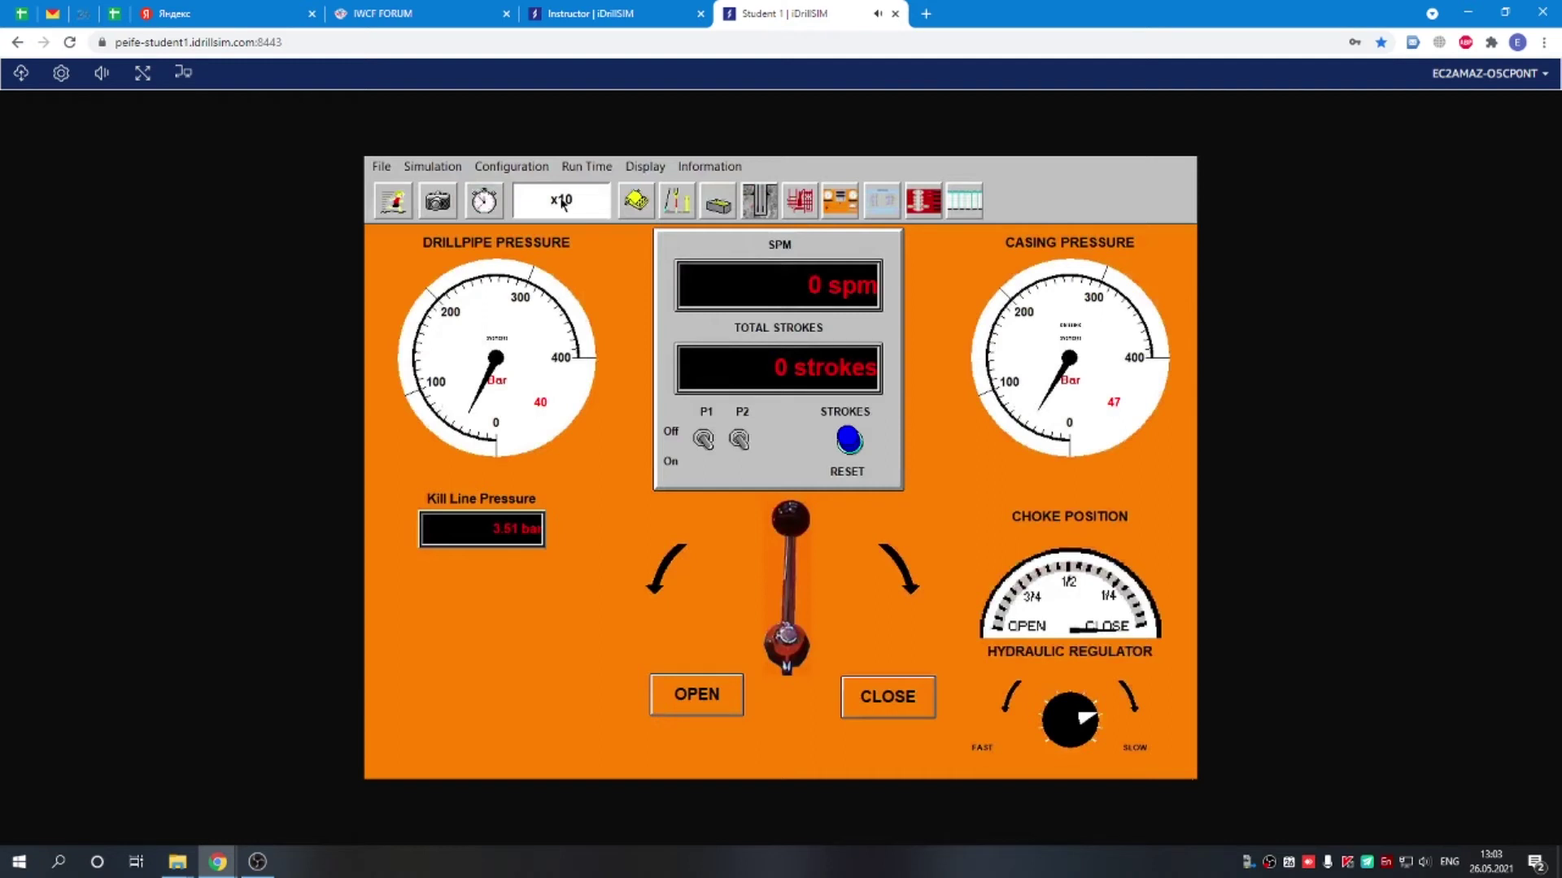
left_click(562, 201)
left_click(675, 197)
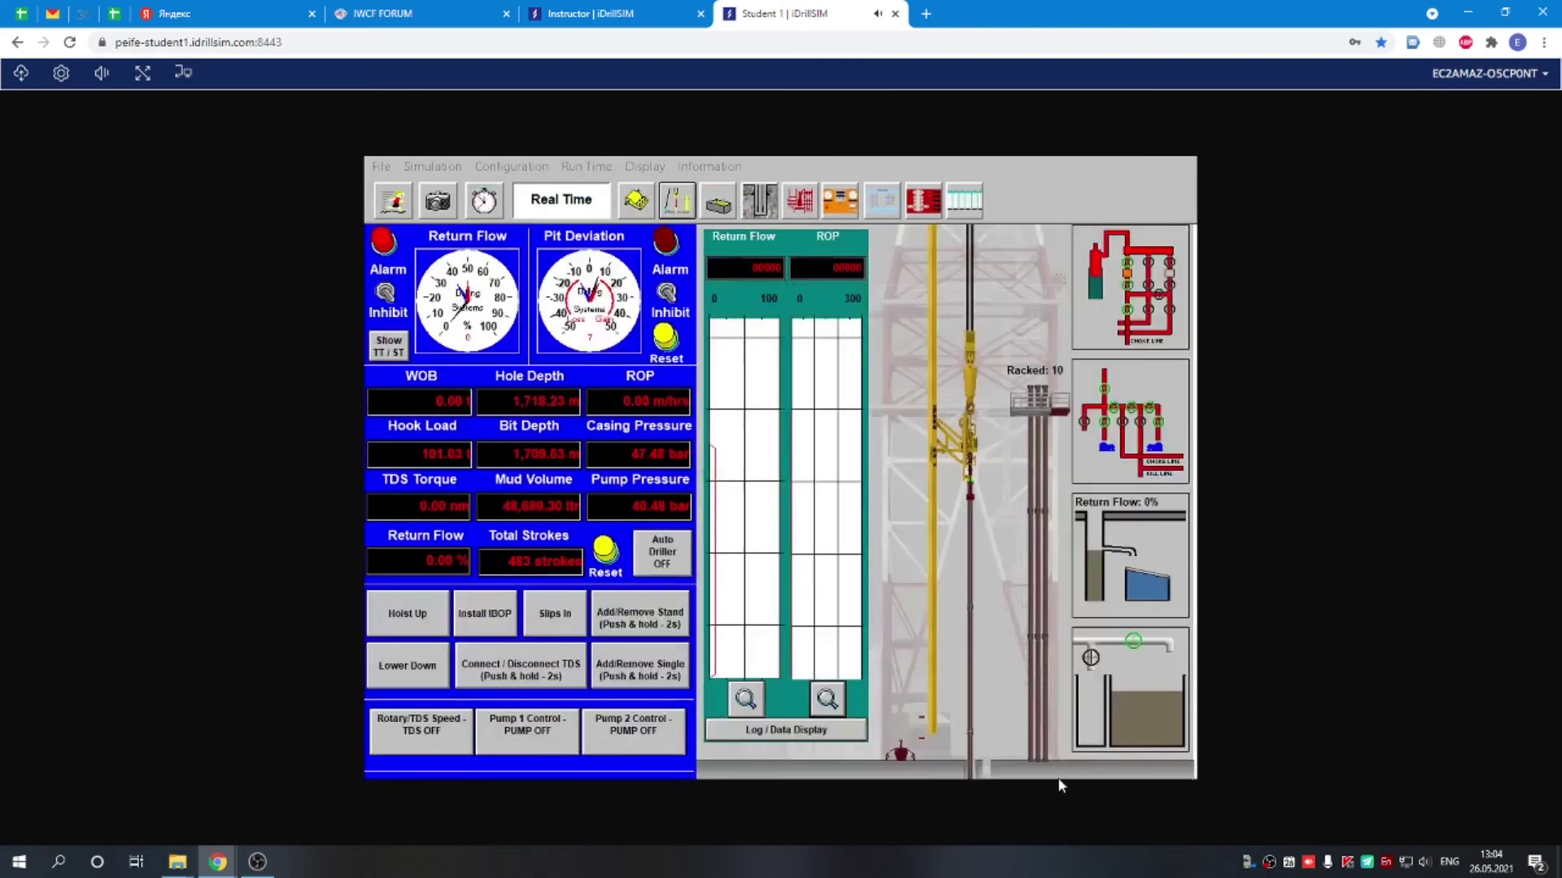
Switch Mud Pump 1 on and begin opening the choke
left_click(527, 732)
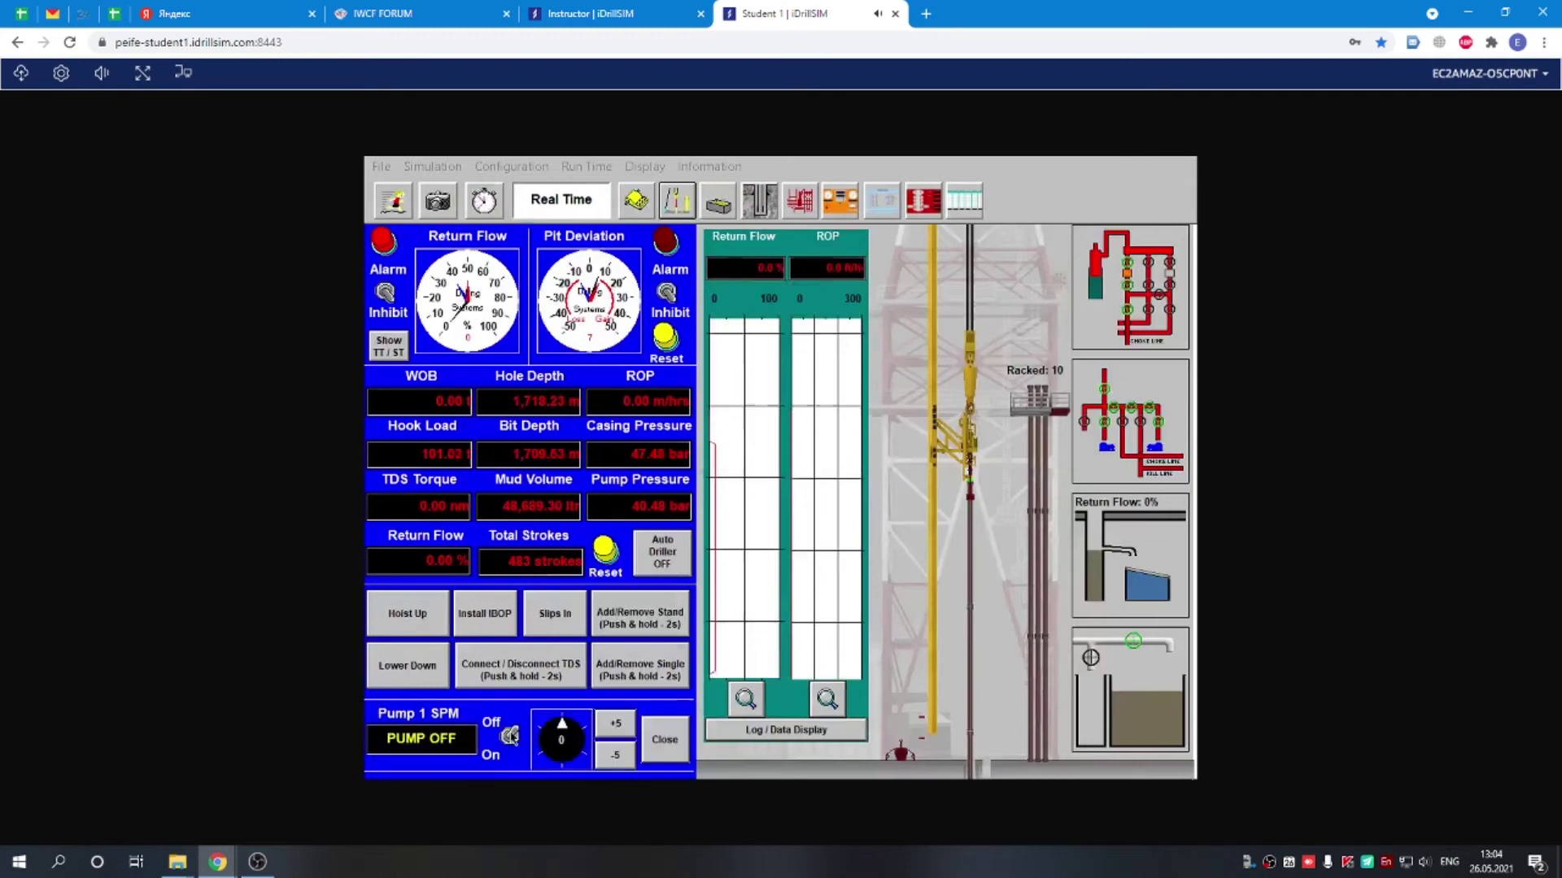
left_click(510, 736)
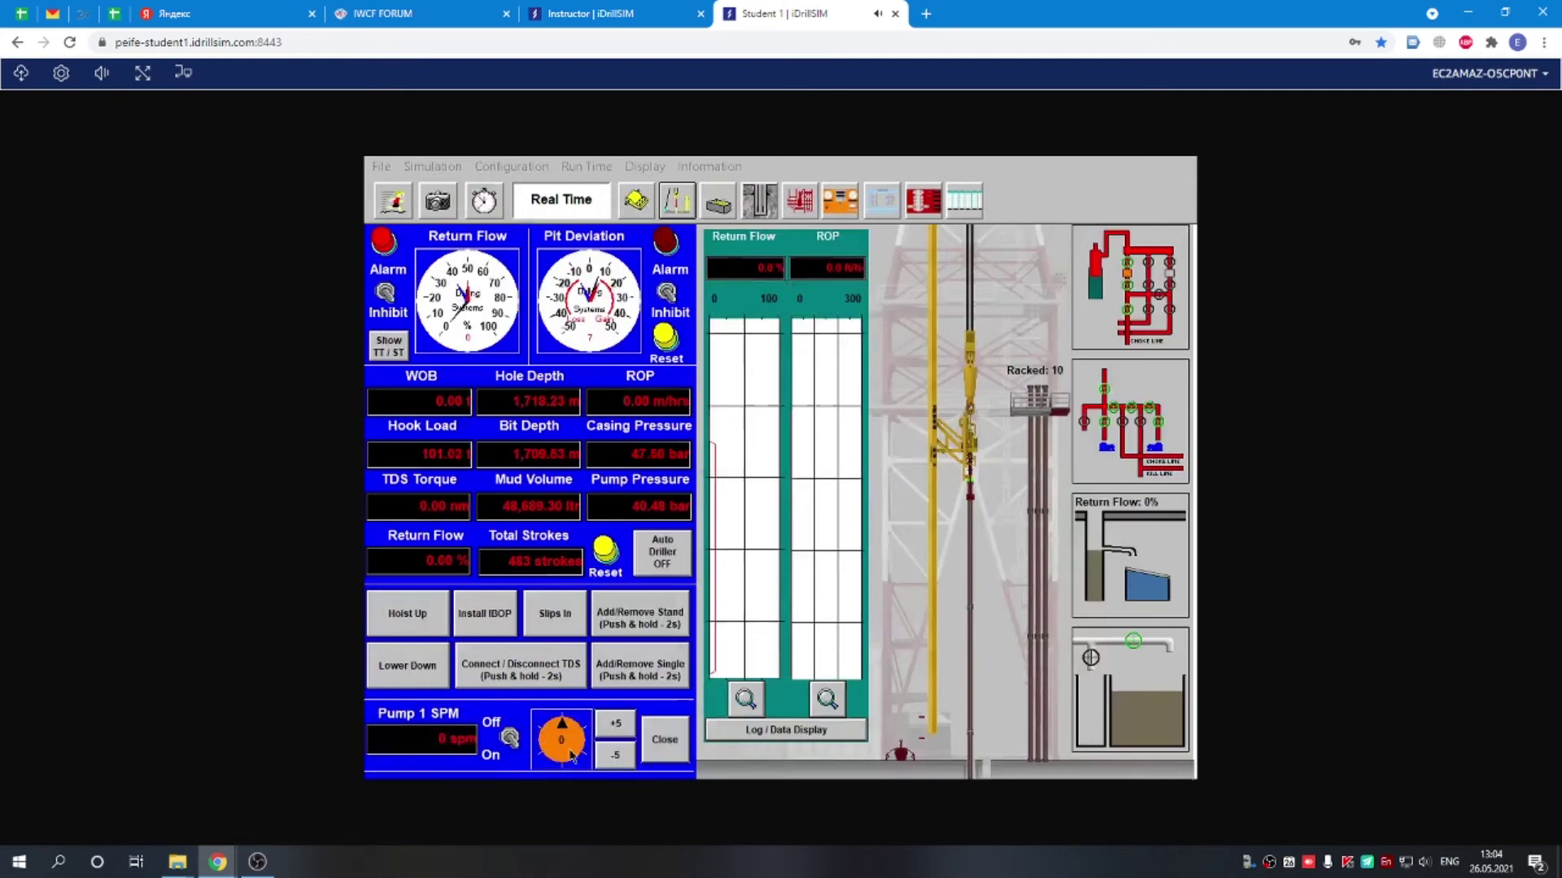
left_click(840, 201)
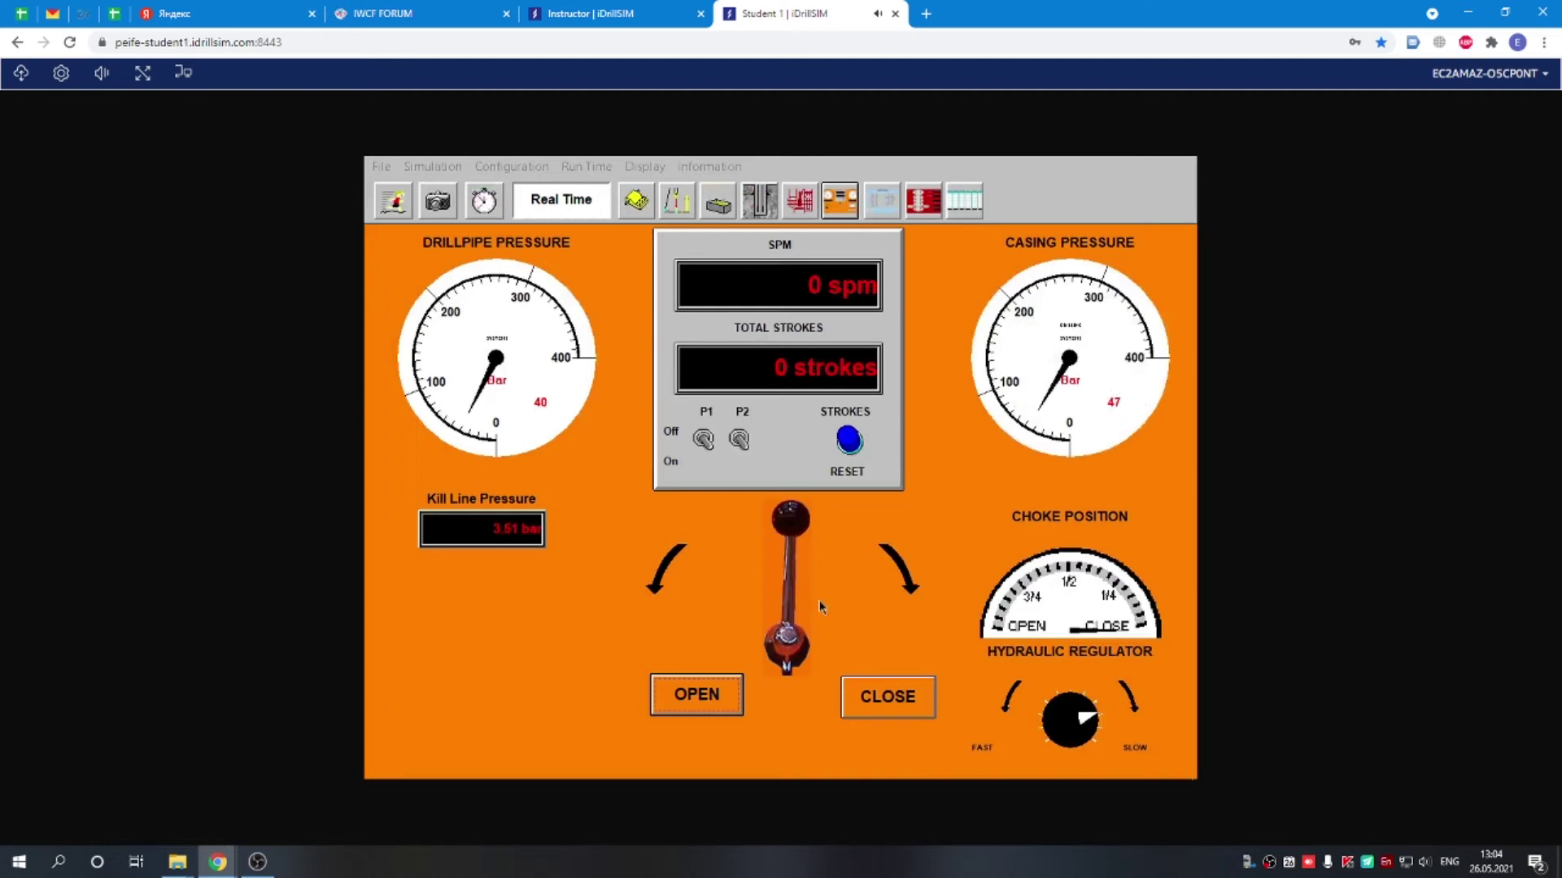
left_click(712, 697)
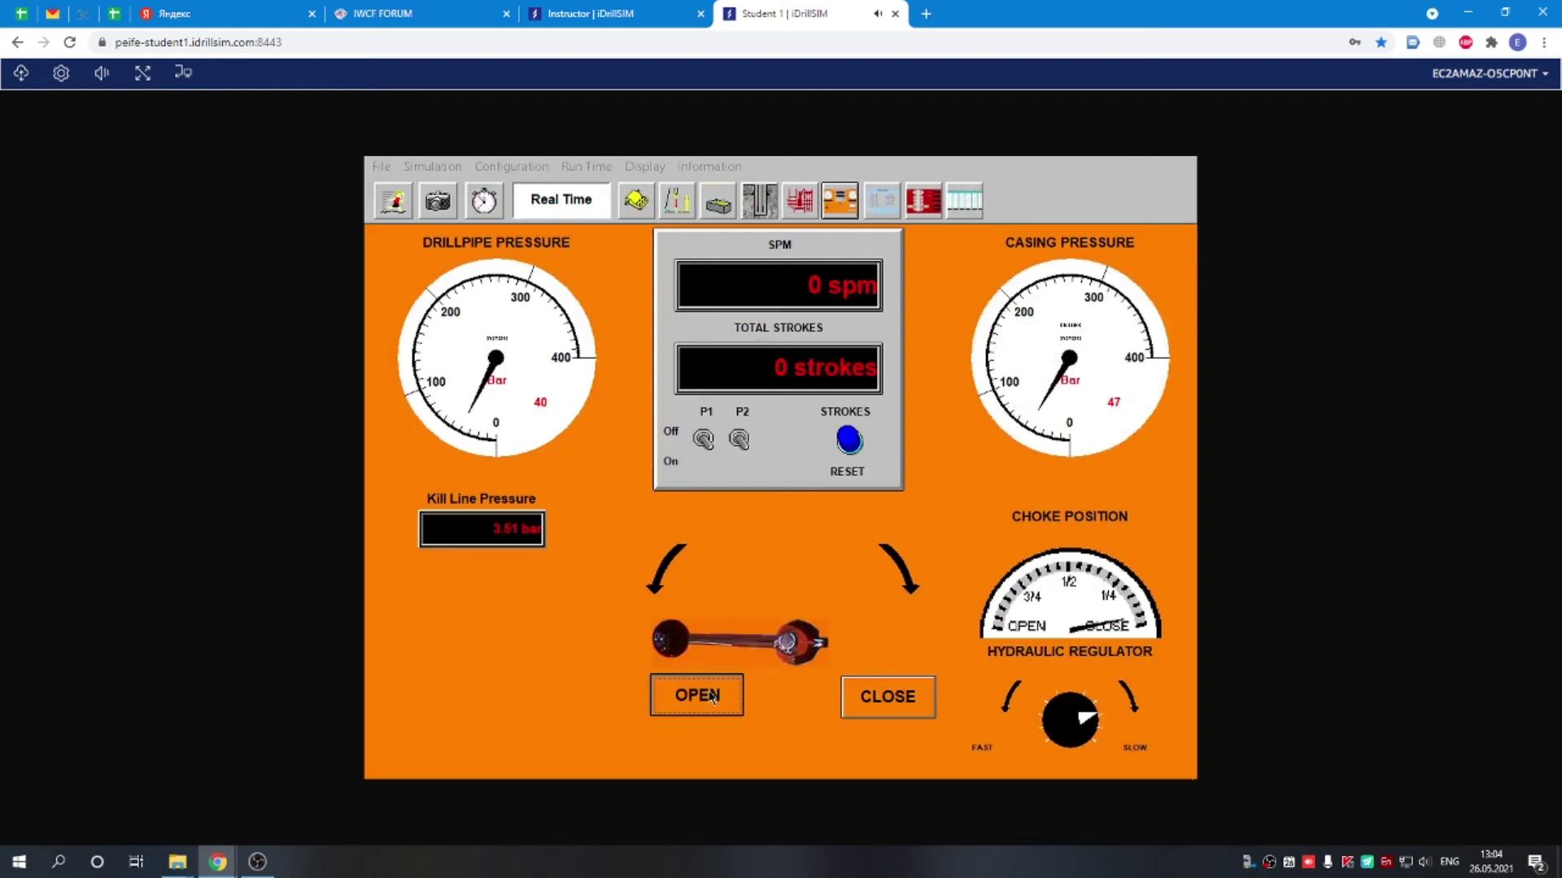
left_click_drag(712, 697, 712, 697)
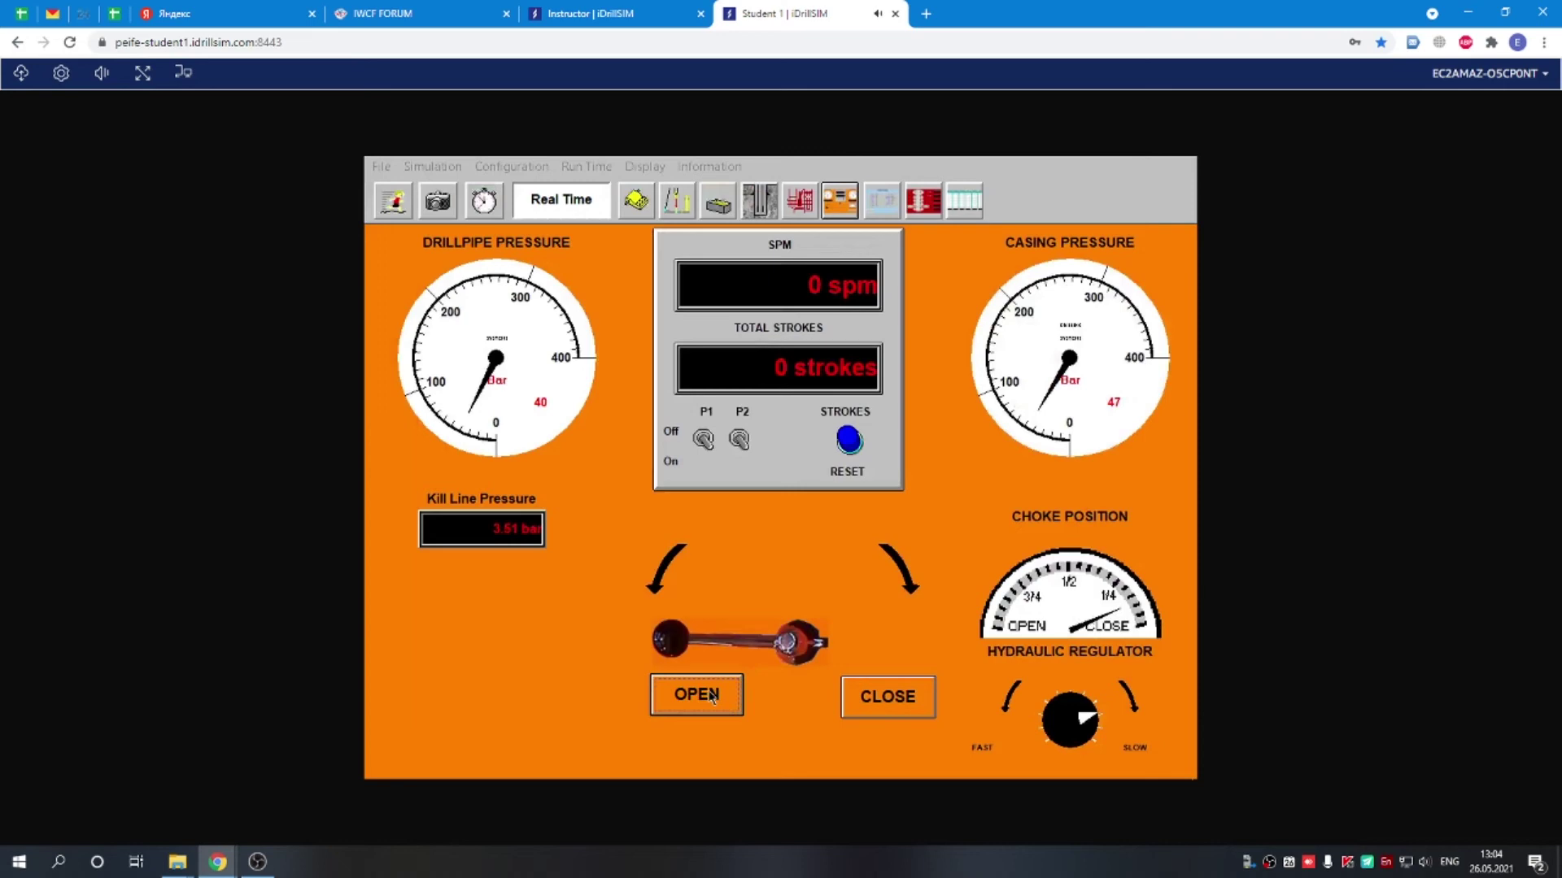
Raise Pump 1 to 5 spm on the driller's console
left_click(684, 207)
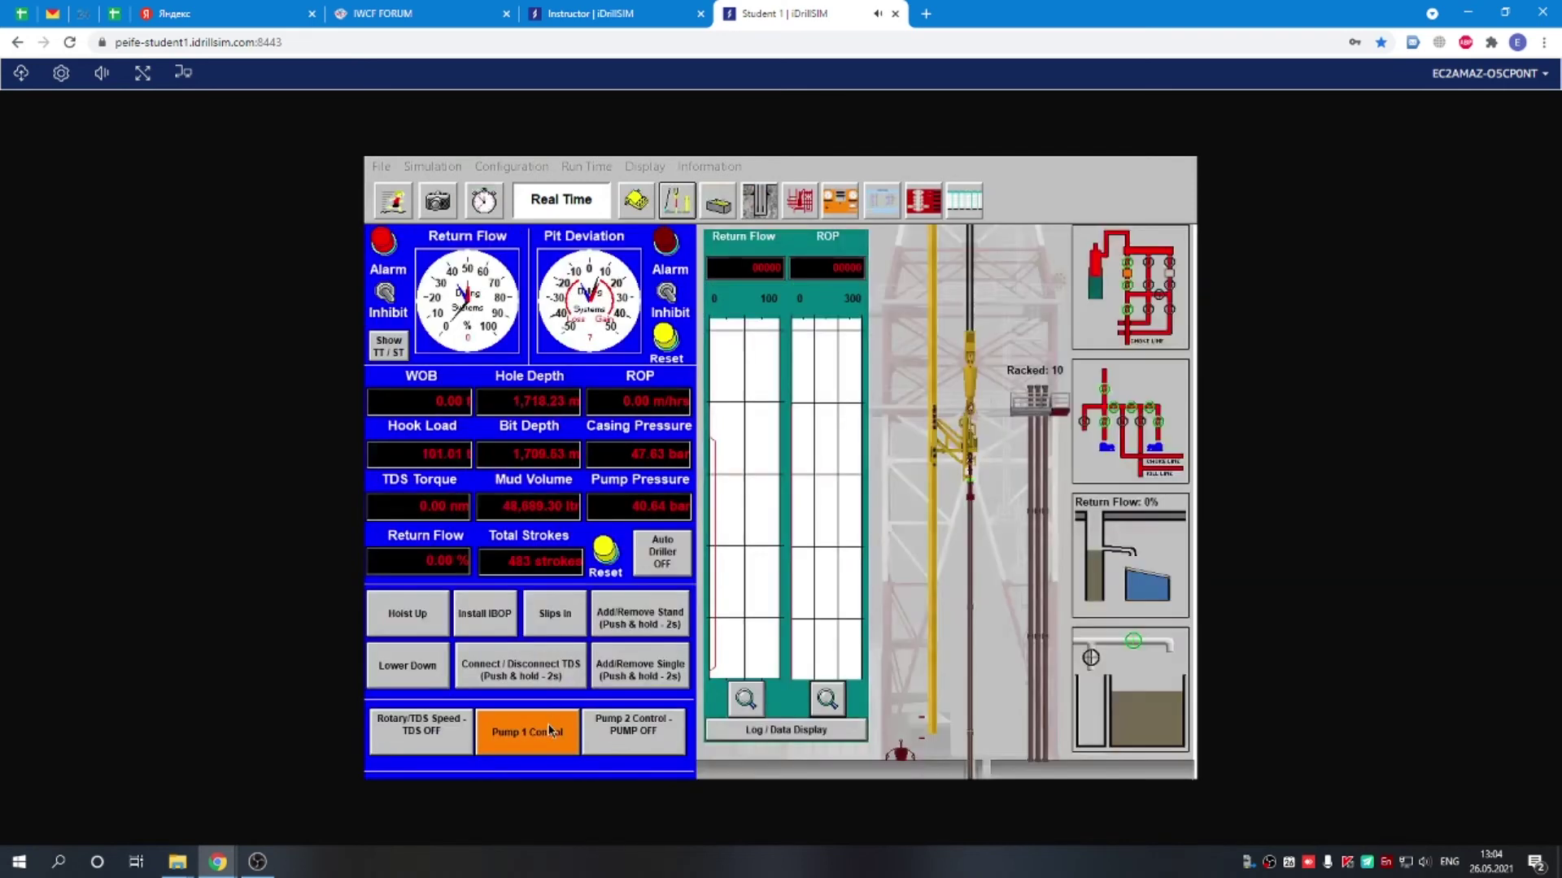
left_click(550, 729)
left_click(615, 725)
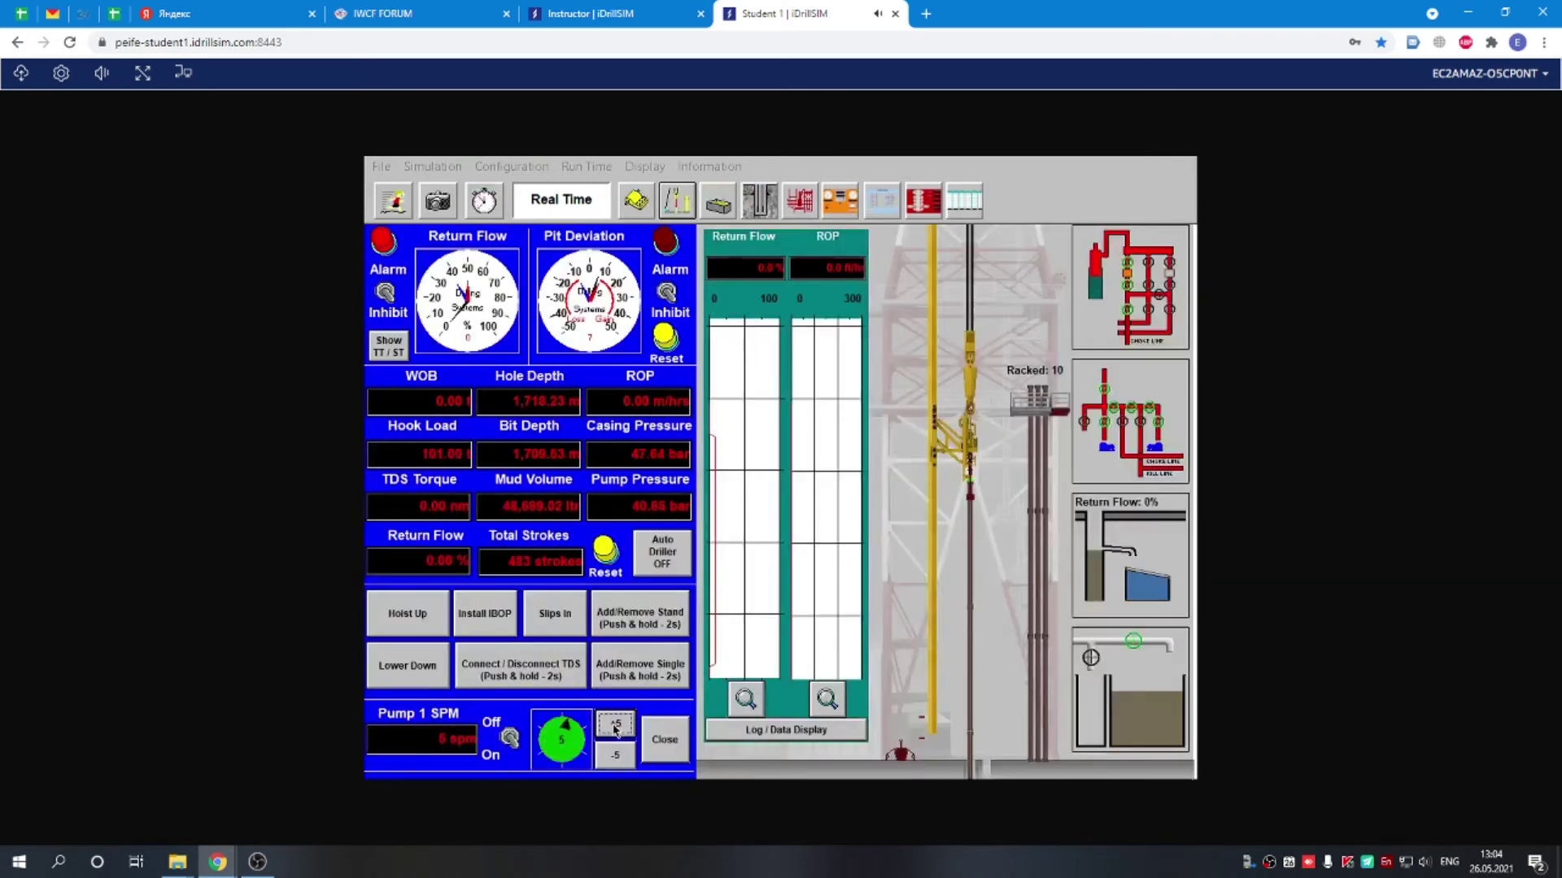
Crack the choke open in five small increments so casing pressure settles near 48 bar
left_click(841, 205)
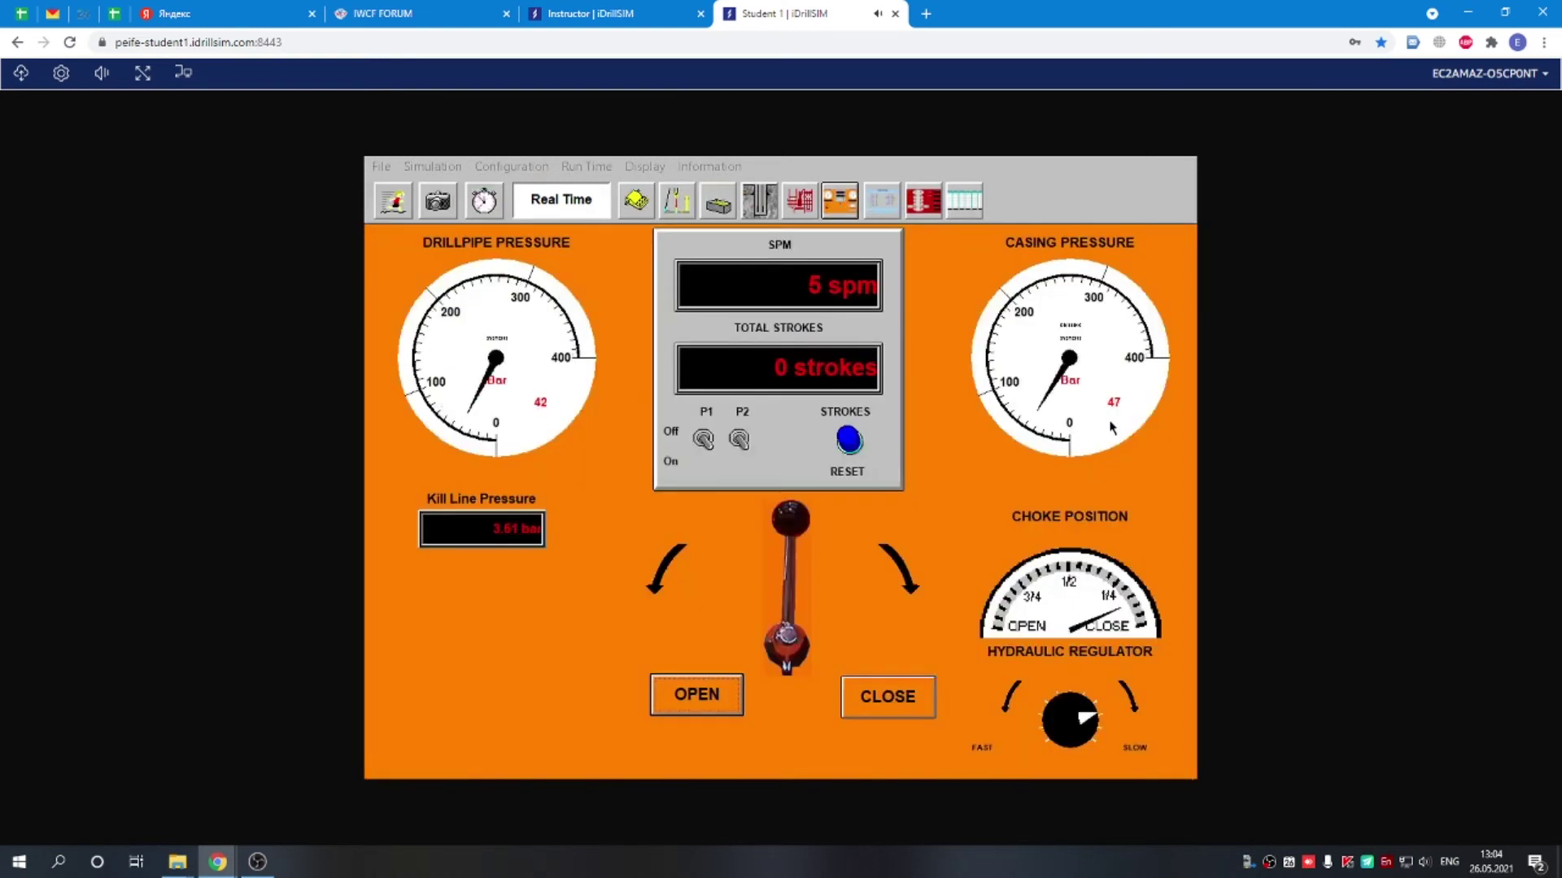
left_click(717, 704)
left_click(717, 705)
left_click(717, 704)
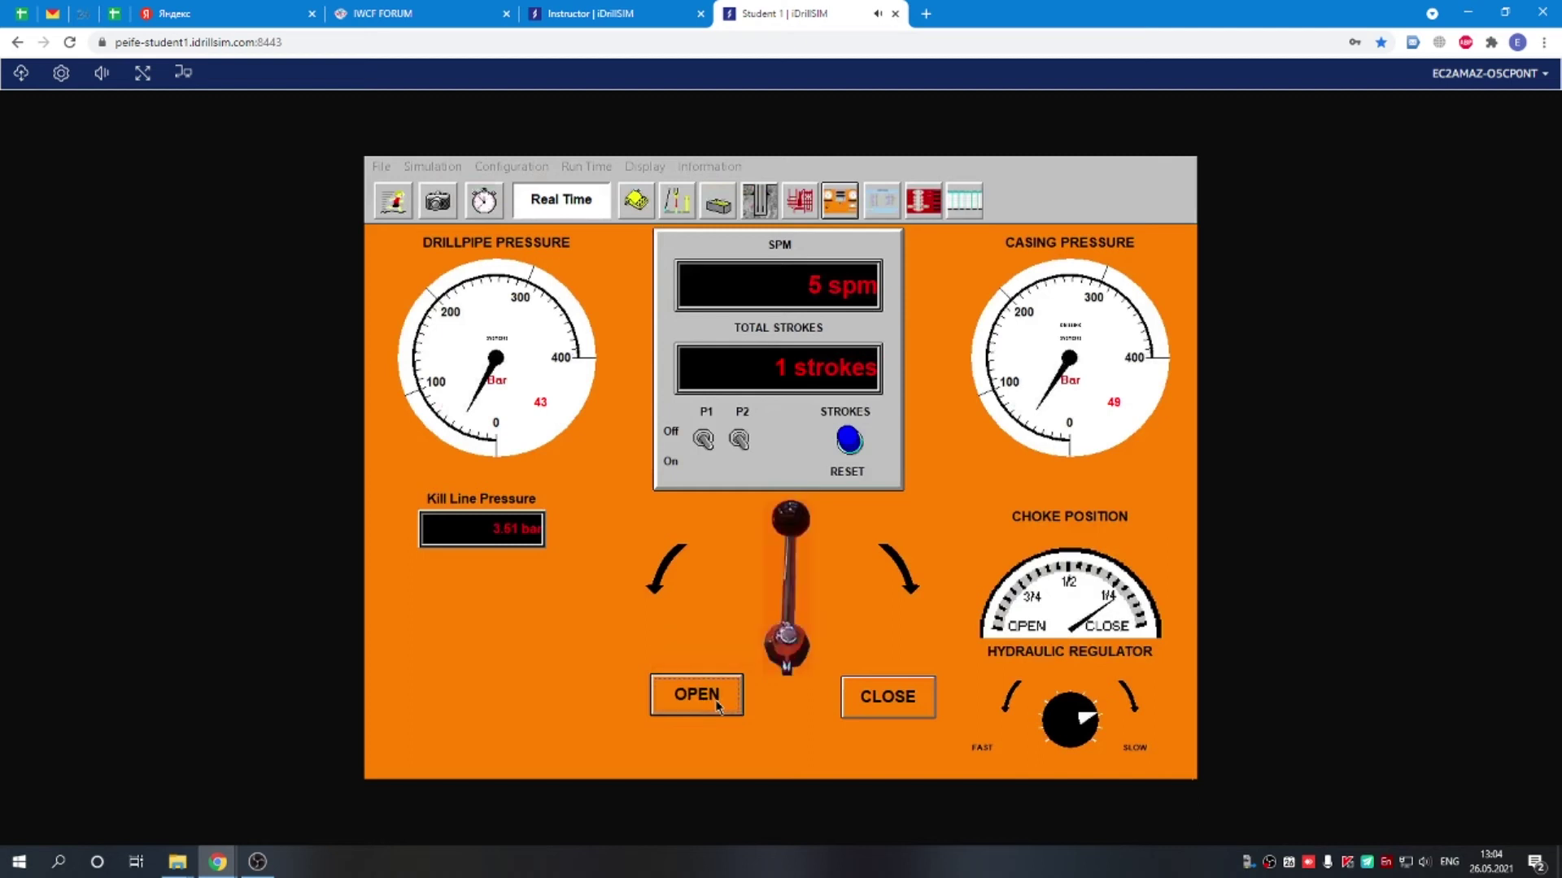
left_click(718, 704)
left_click(717, 705)
left_click(684, 208)
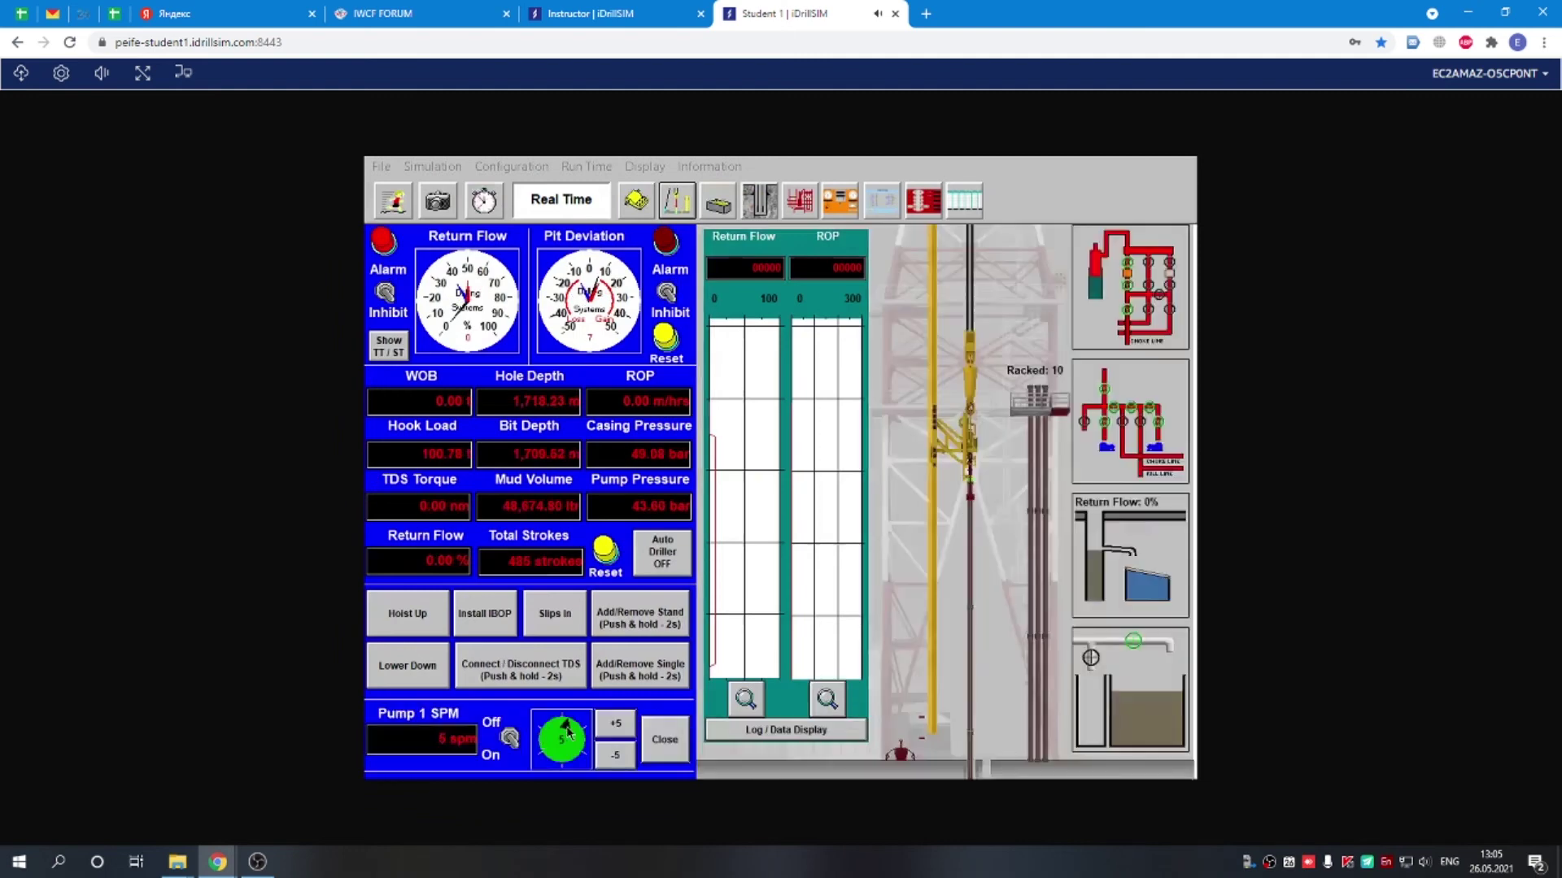
Raise Pump 1 speed by 5 spm and nudge the choke three increments further open
left_click(617, 723)
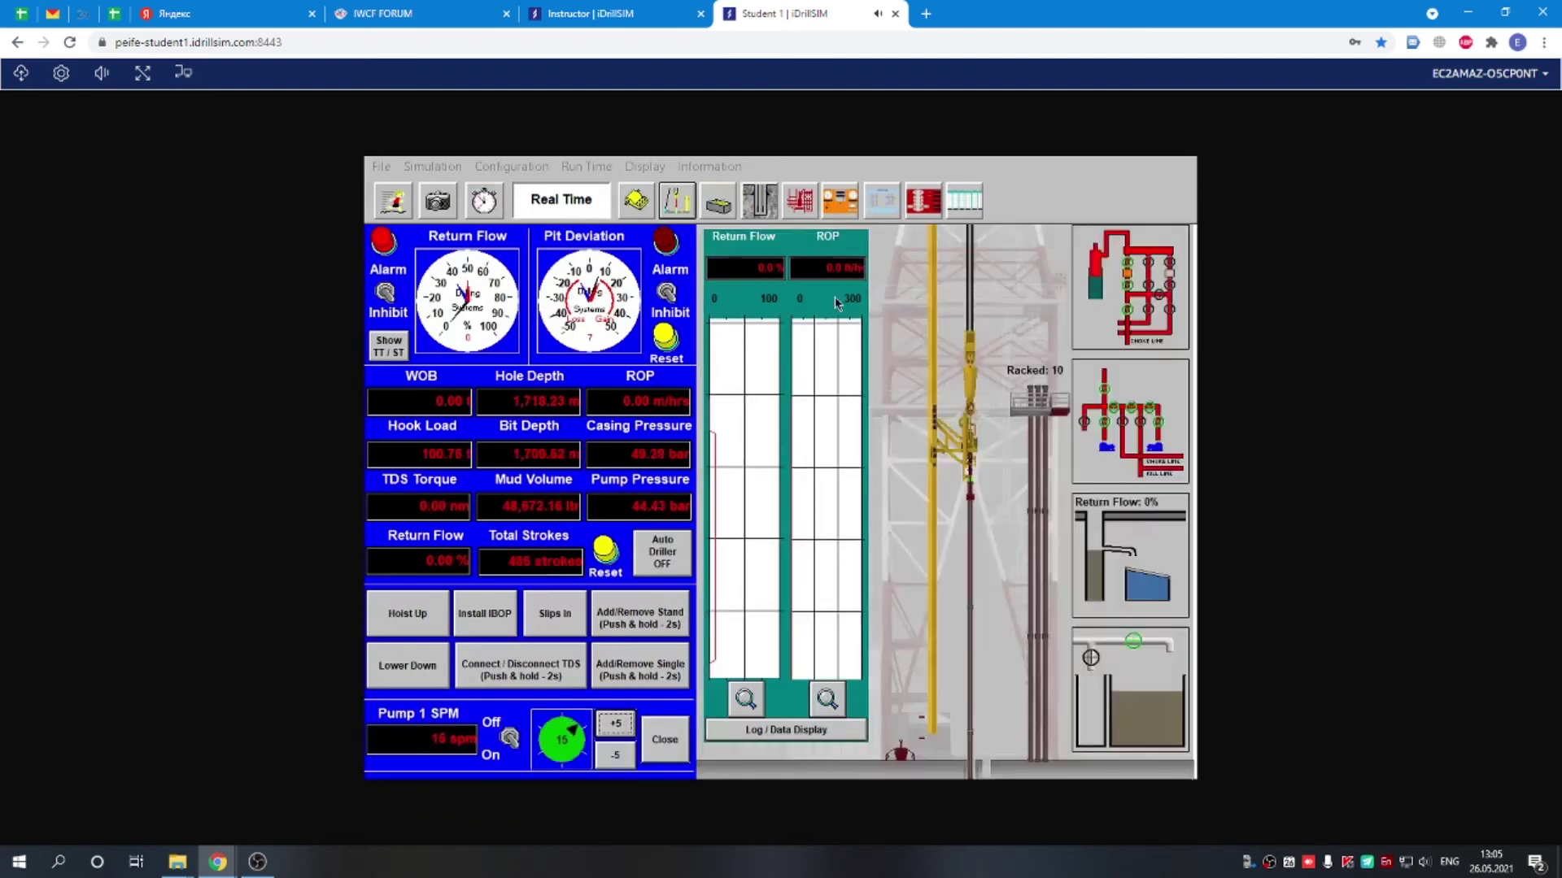
left_click(840, 205)
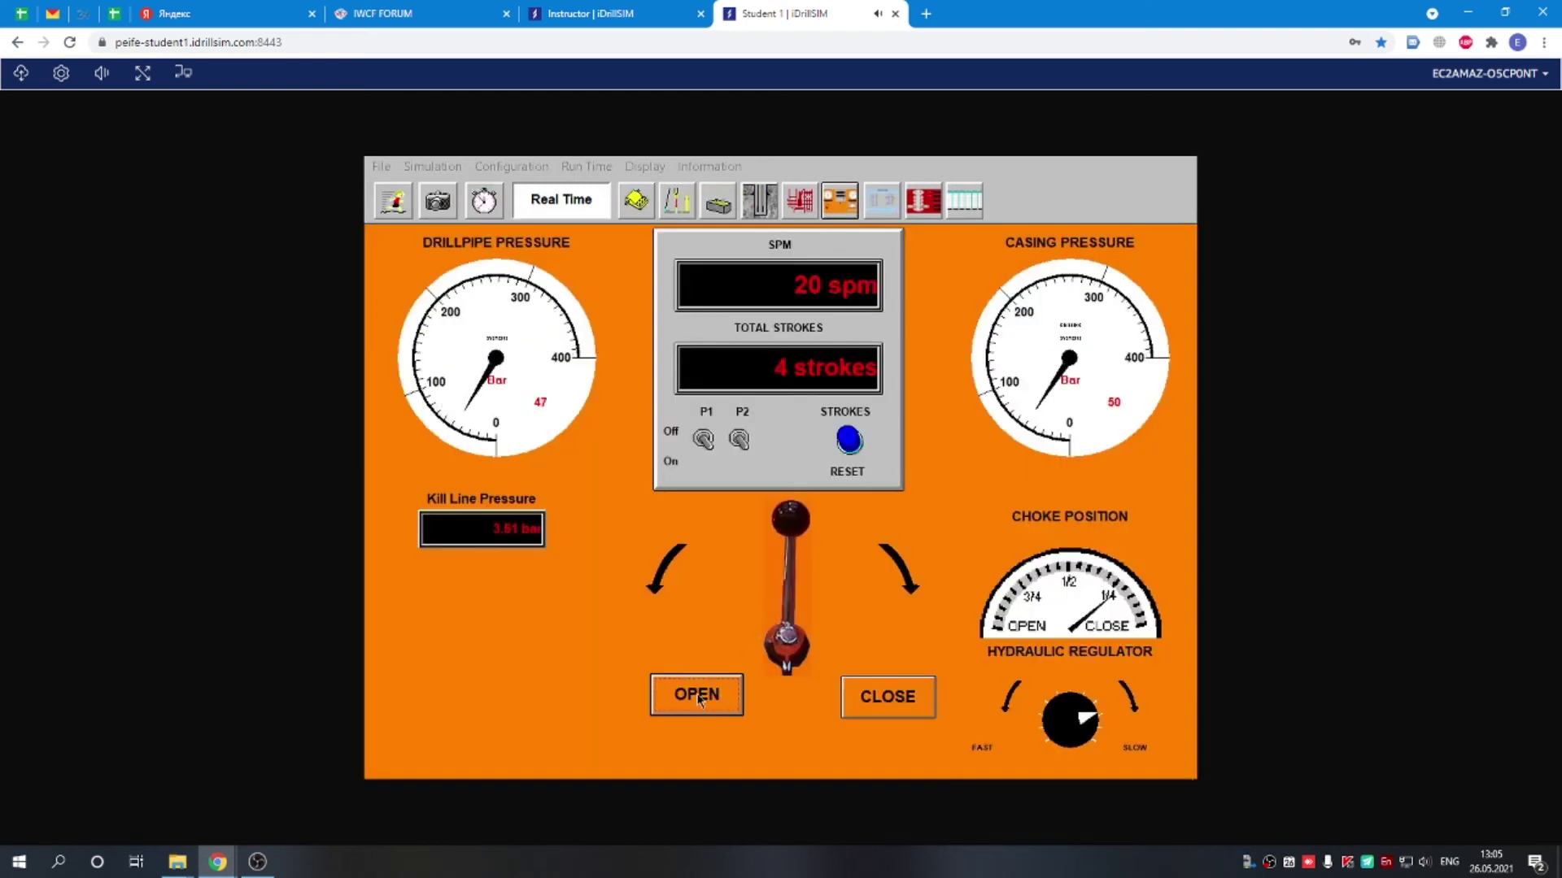
left_click(698, 696)
left_click(697, 696)
left_click(697, 698)
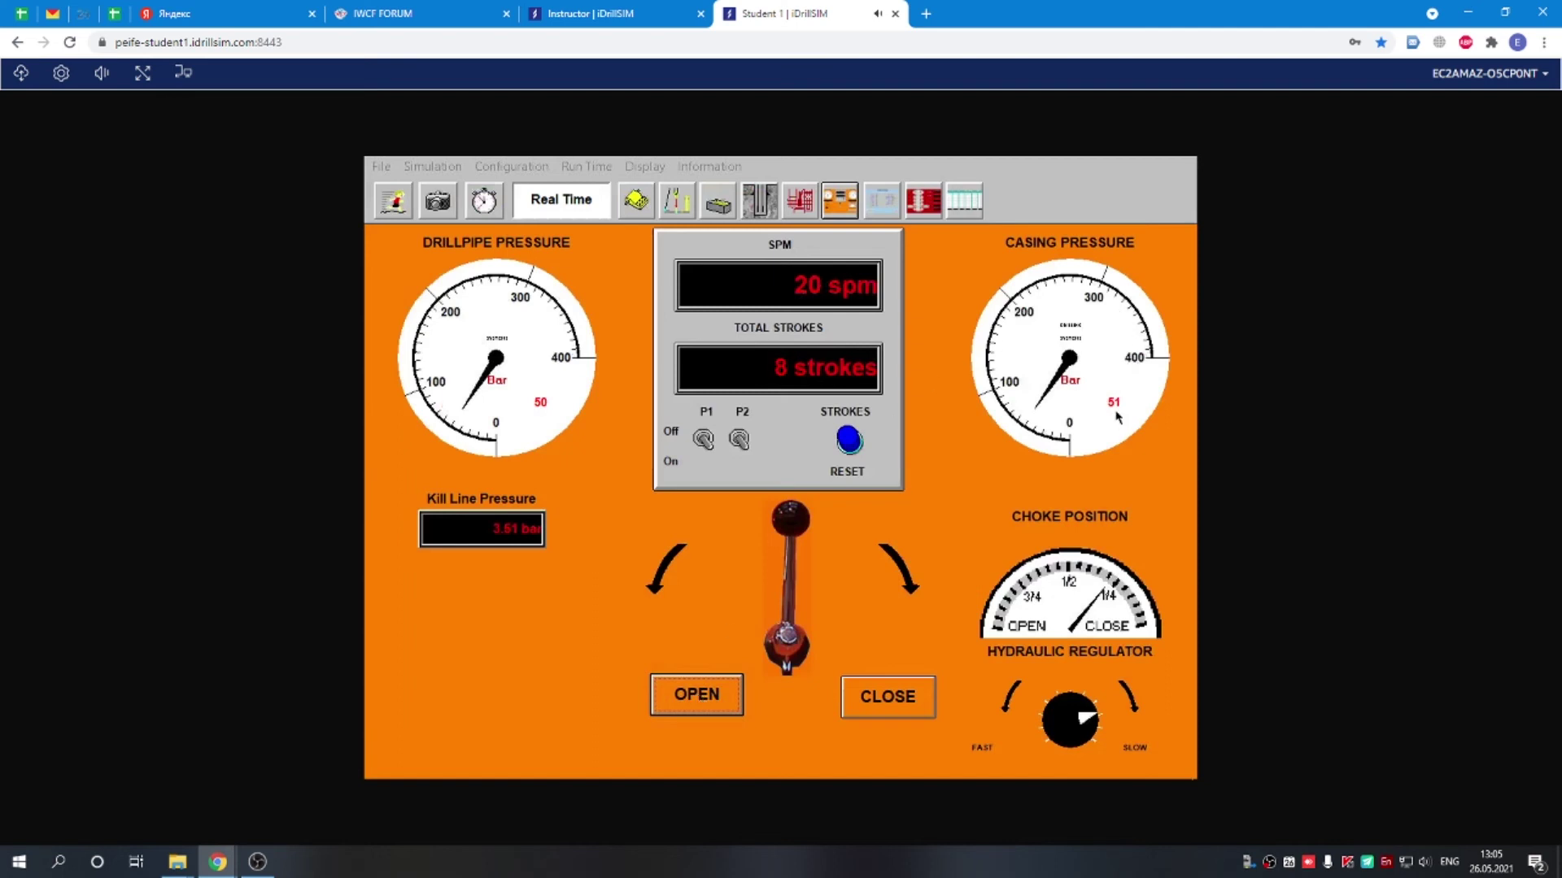
Raise Pump 1 from 20 to 25 spm on the driller's console
left_click(680, 205)
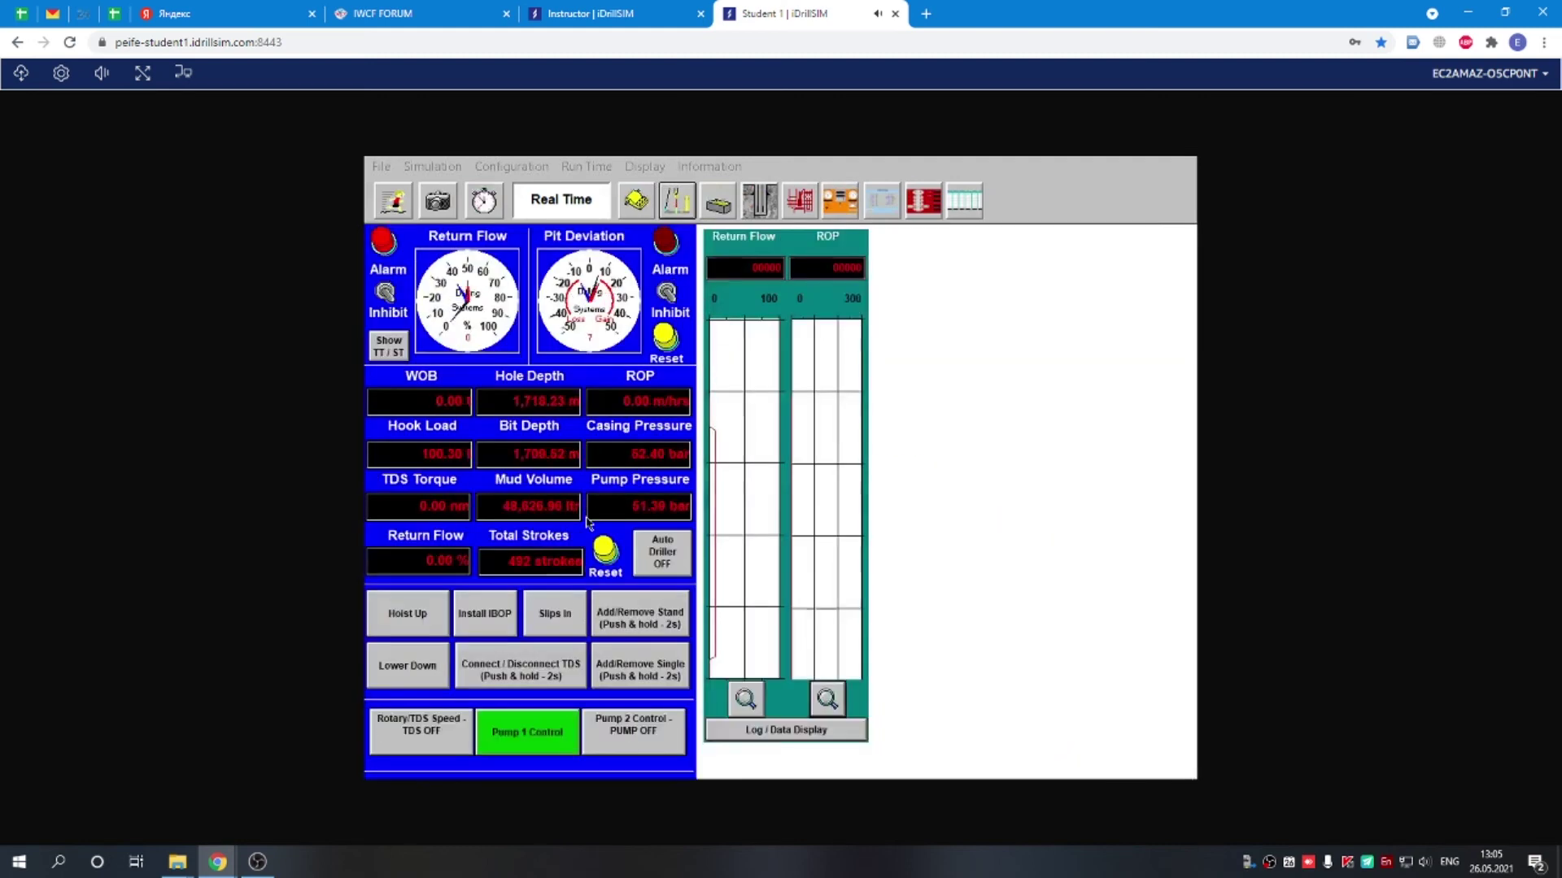
left_click(546, 732)
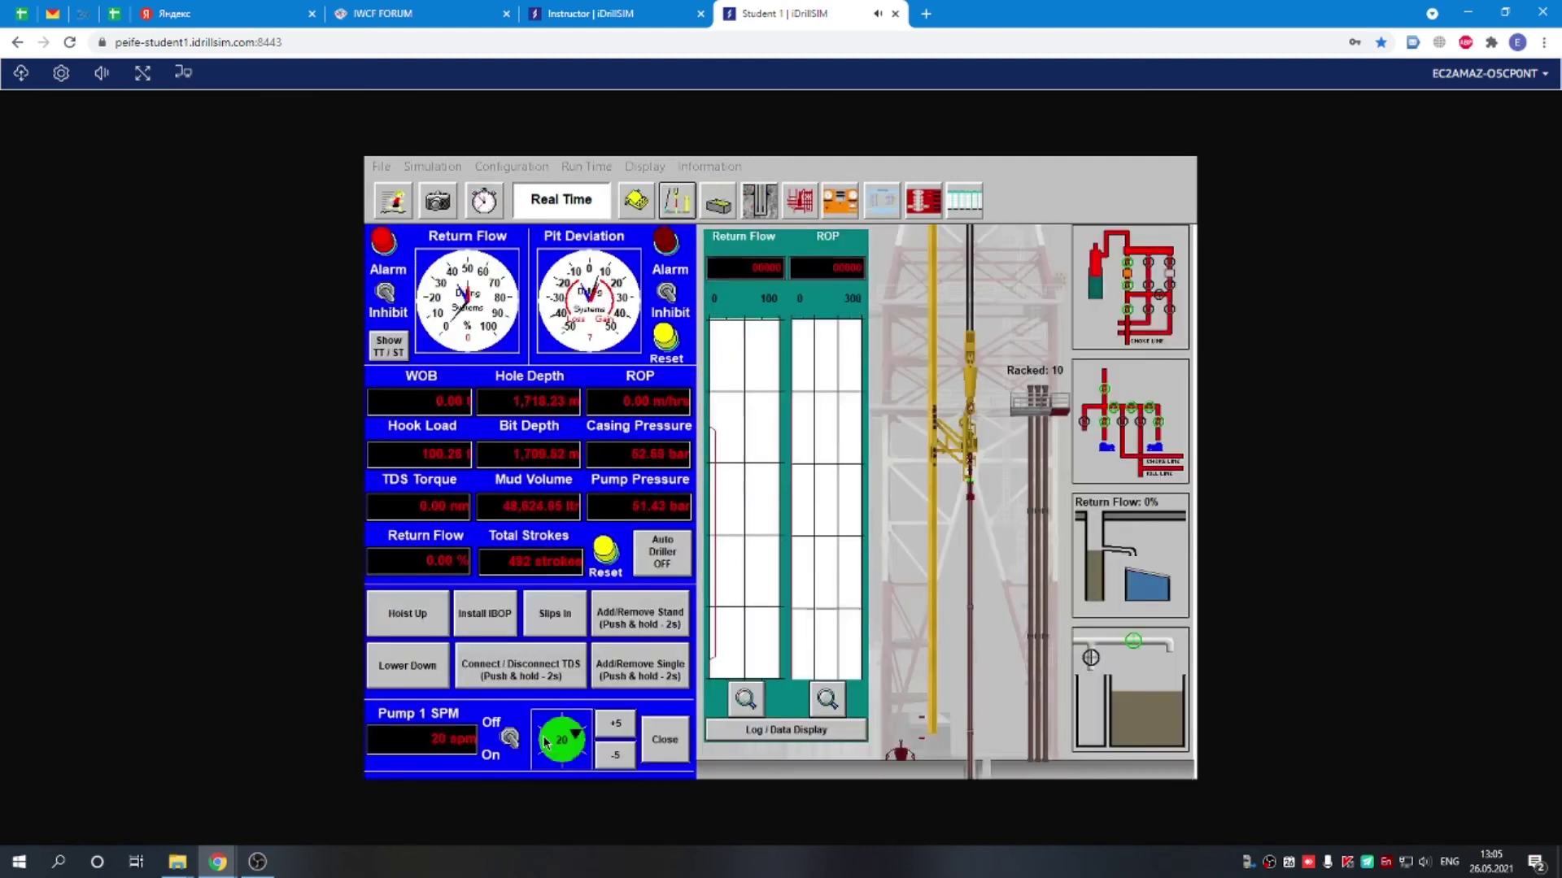
left_click(616, 728)
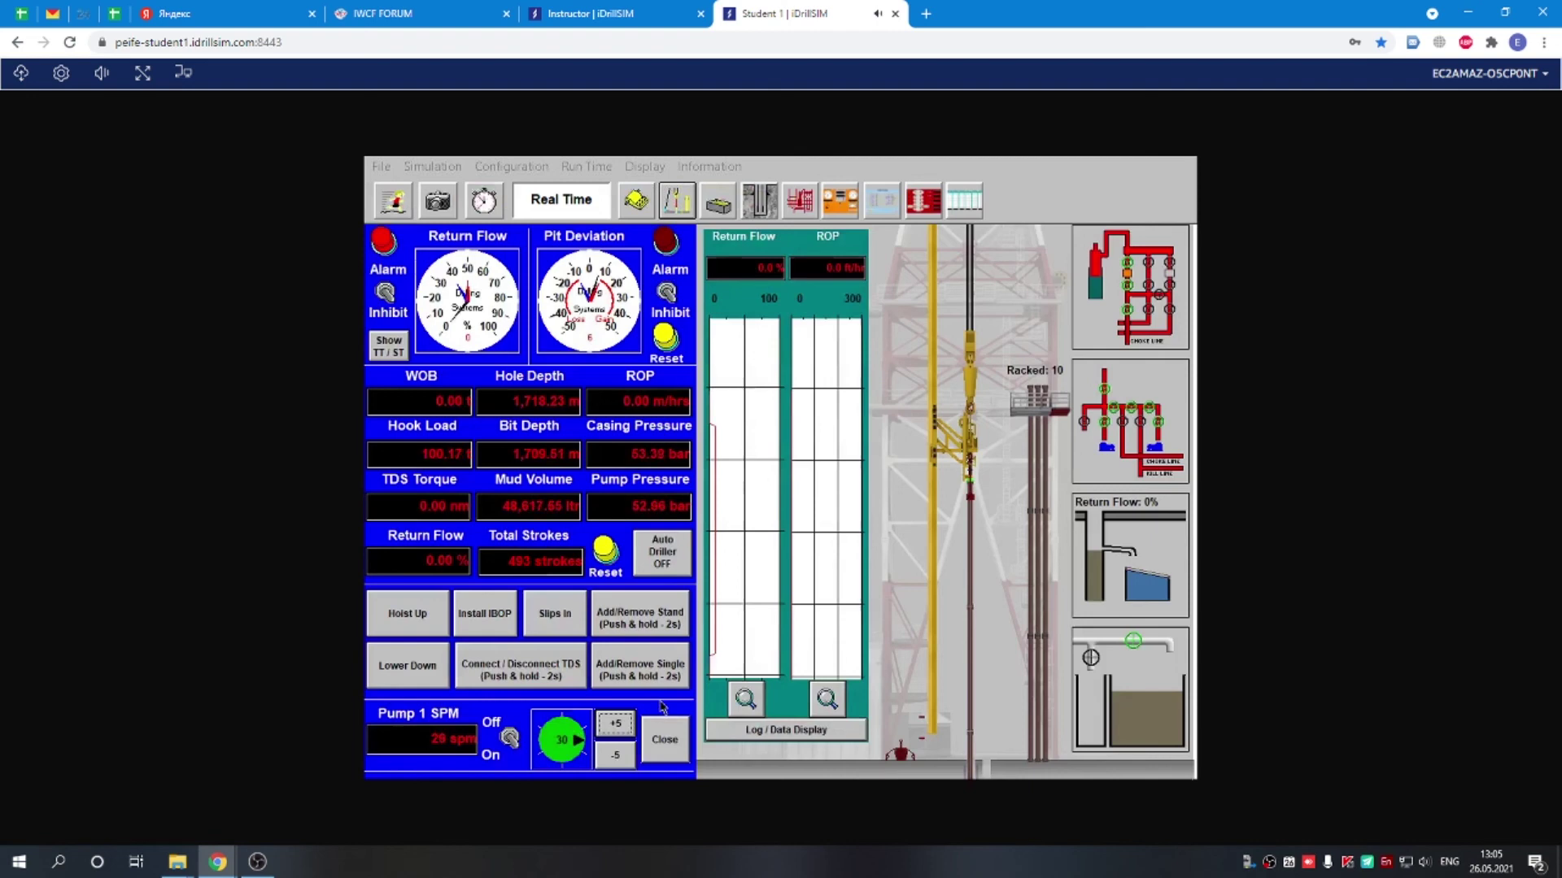
left_click(842, 202)
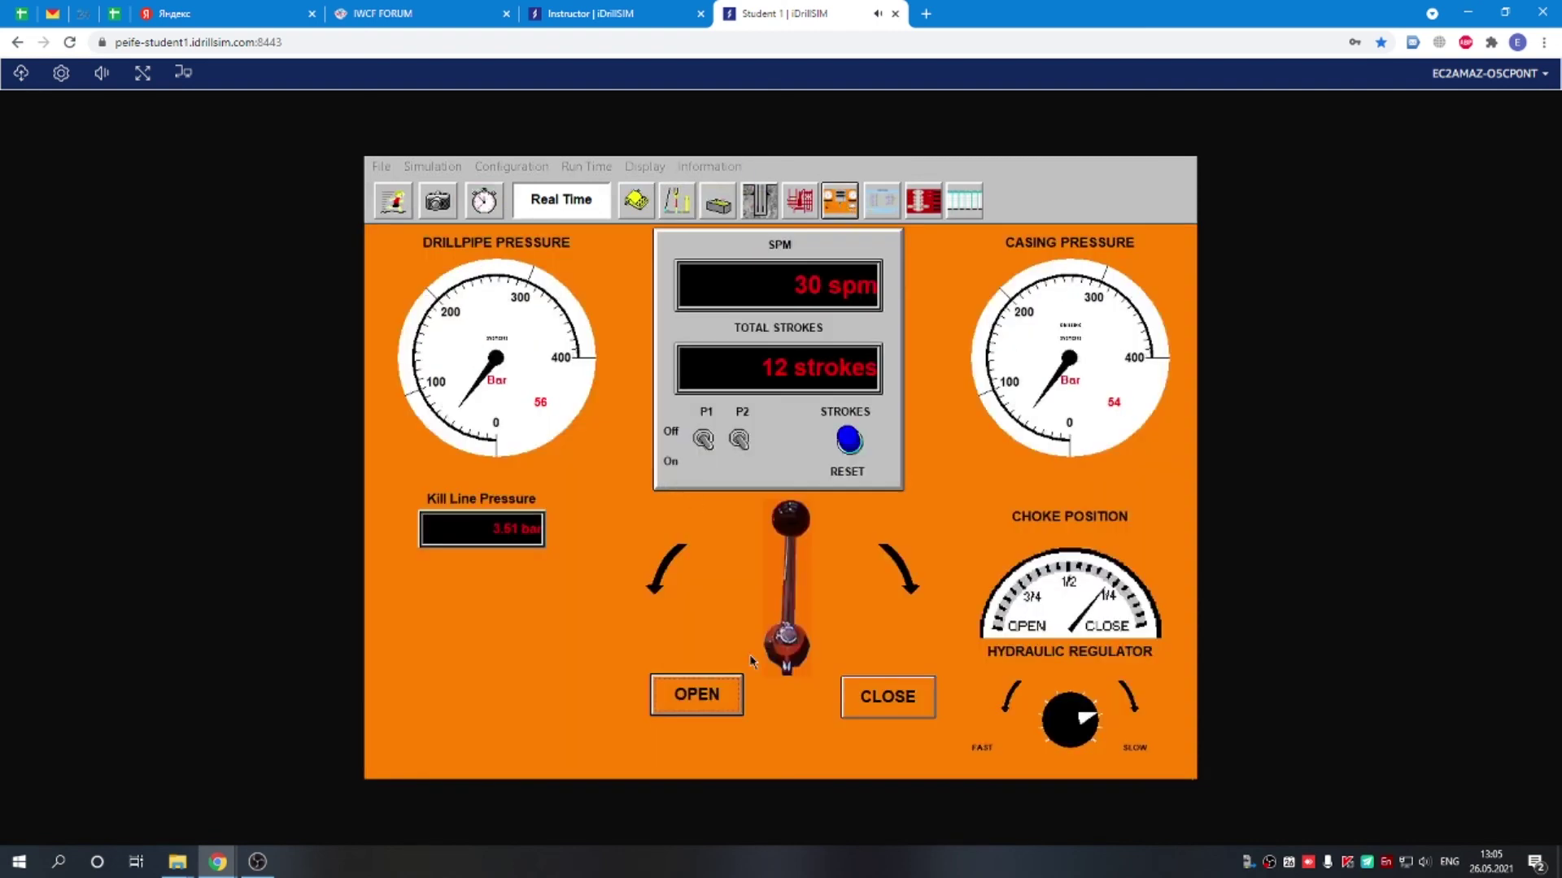
Open the choke ten more increments toward the 1/2 mark, holding casing pressure near 55 bar
left_click(705, 704)
left_click(700, 702)
left_click(699, 702)
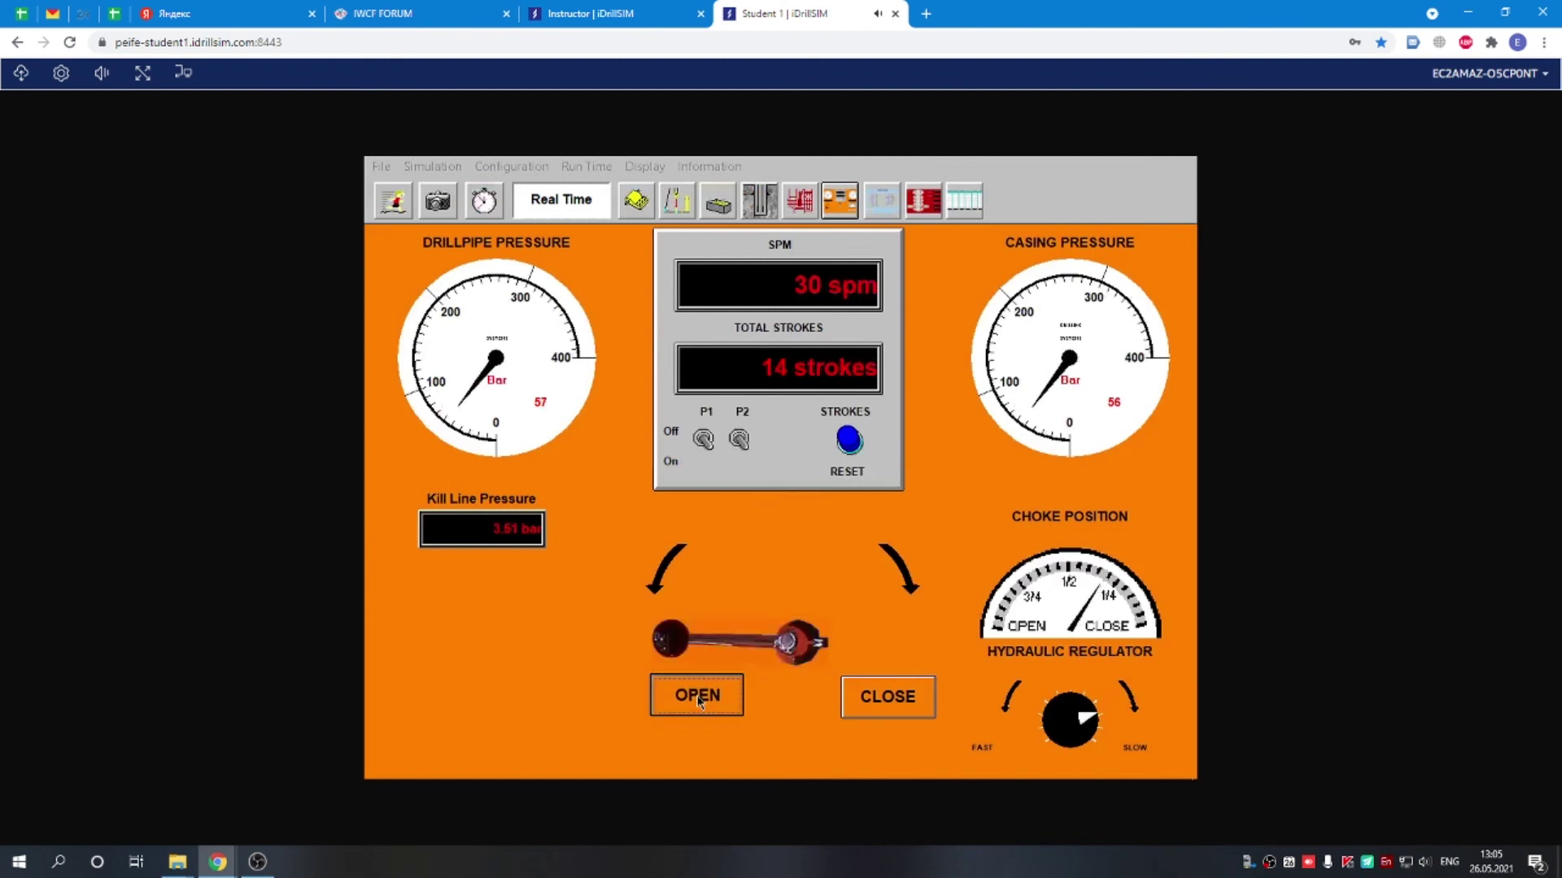
left_click(698, 701)
left_click(699, 702)
left_click(698, 702)
left_click(697, 698)
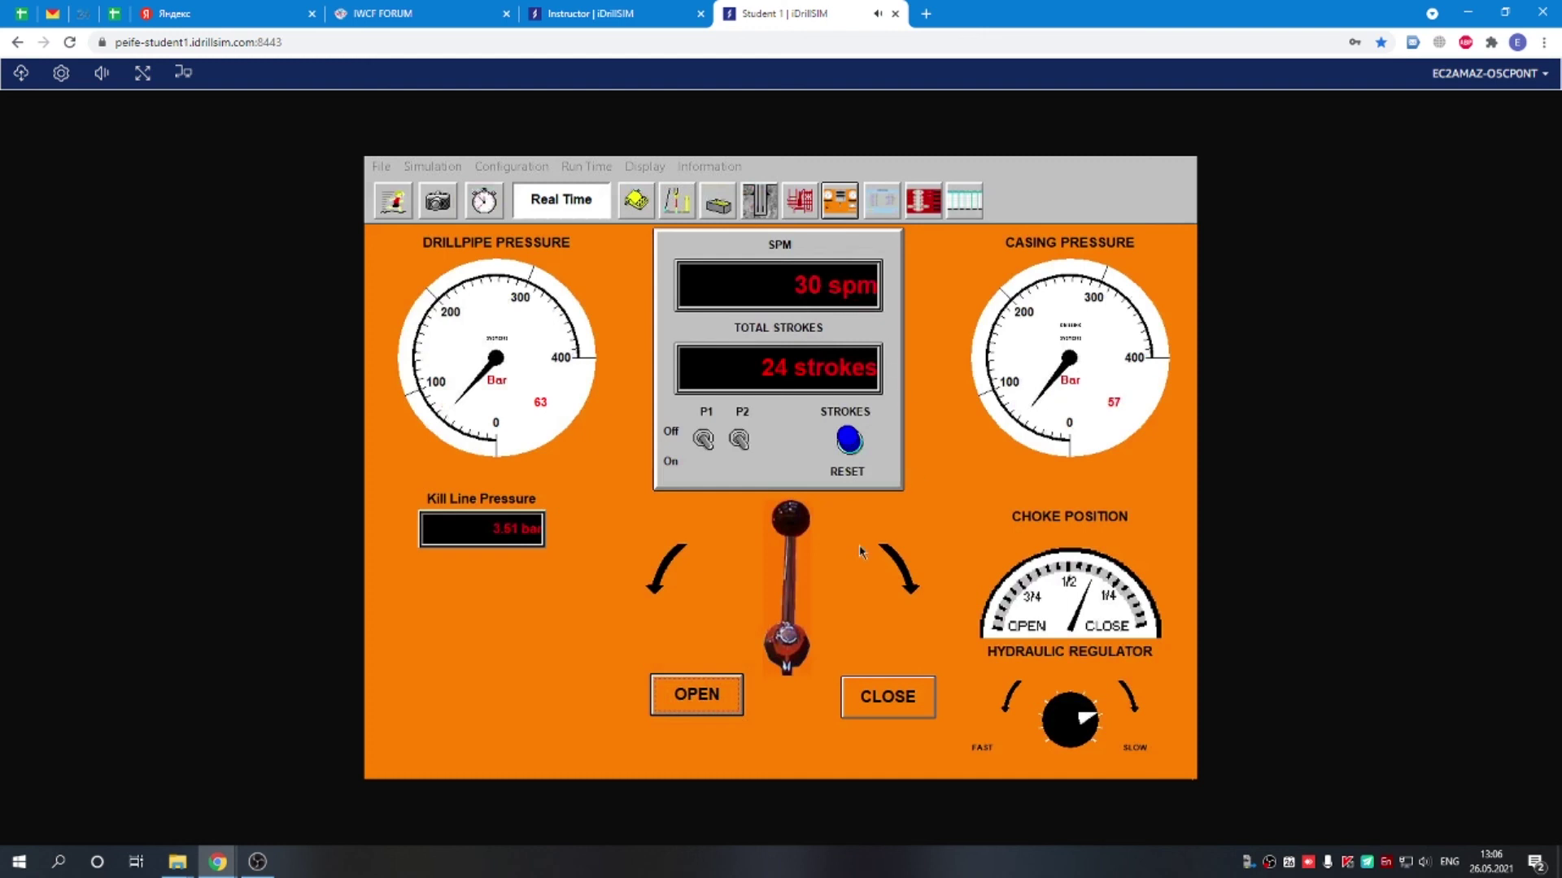
left_click(704, 696)
left_click(705, 696)
left_click(685, 700)
left_click(613, 16)
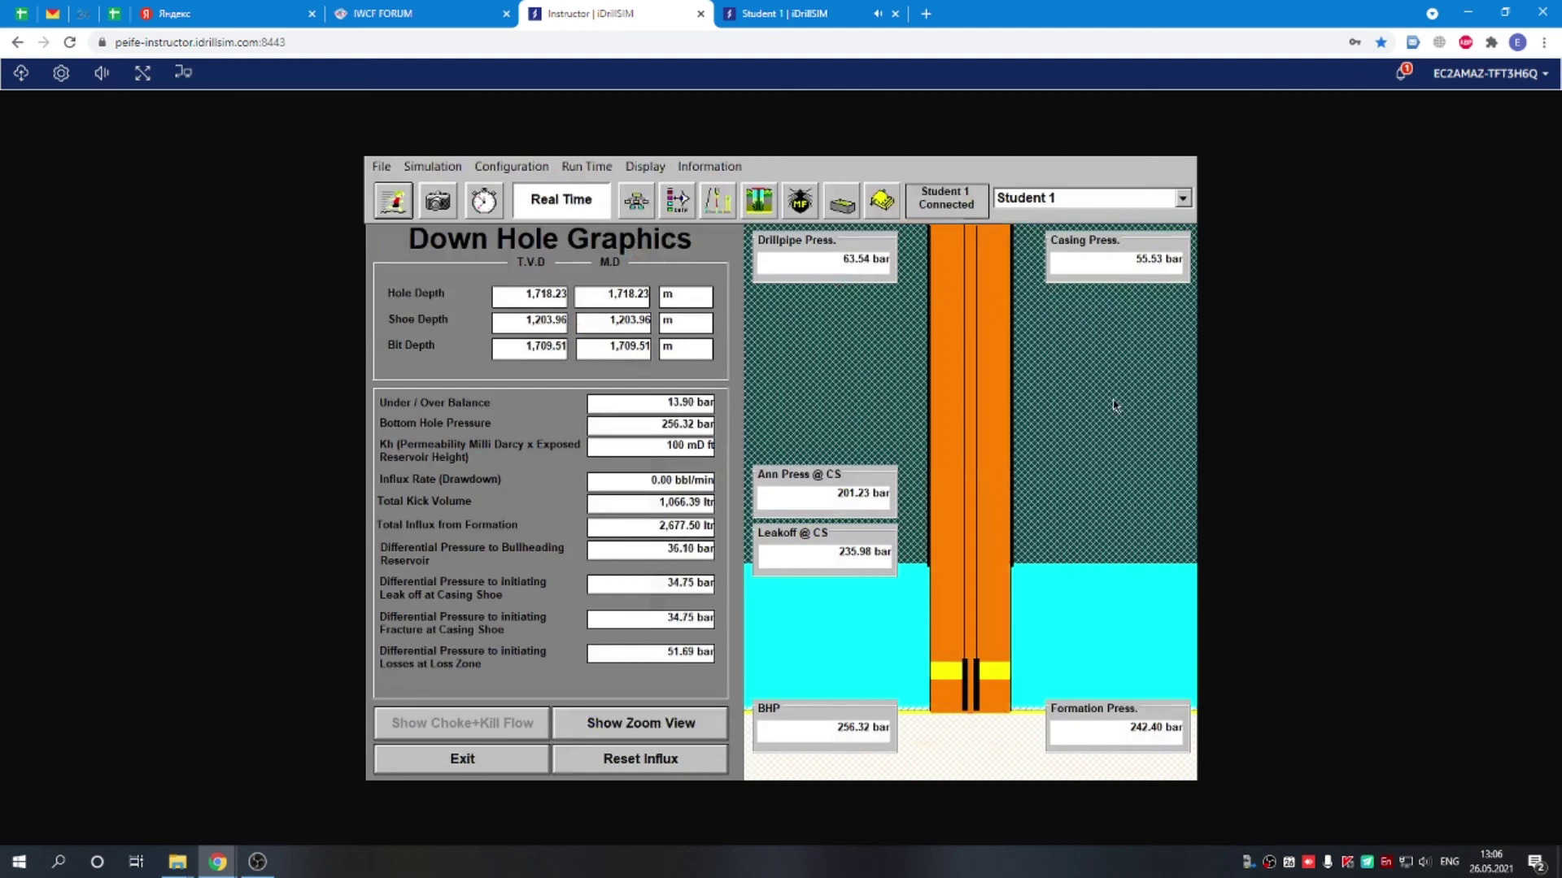
left_click(806, 14)
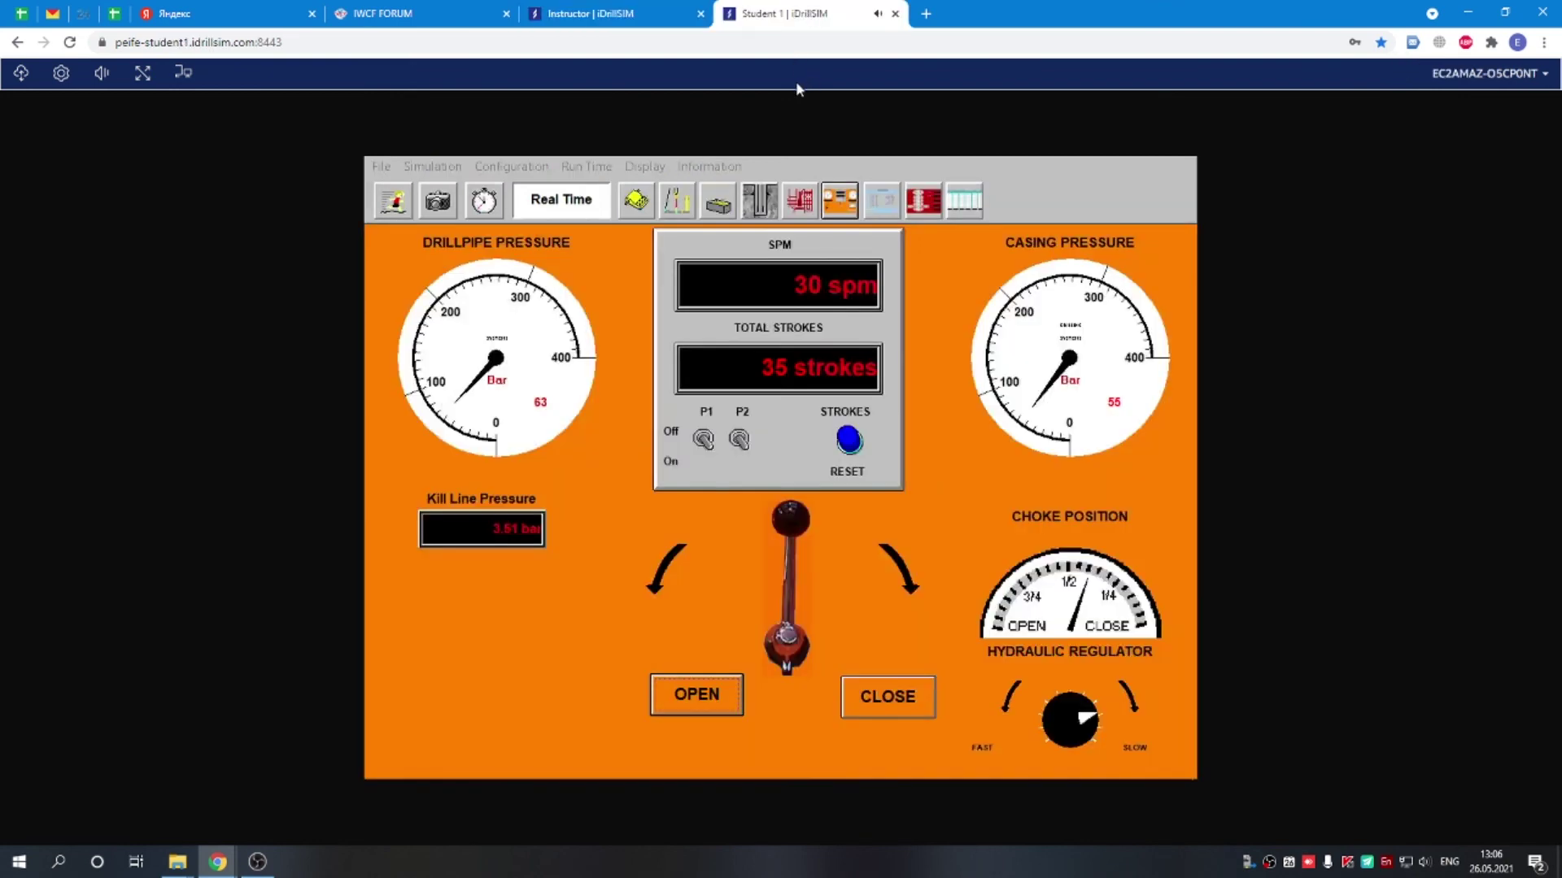